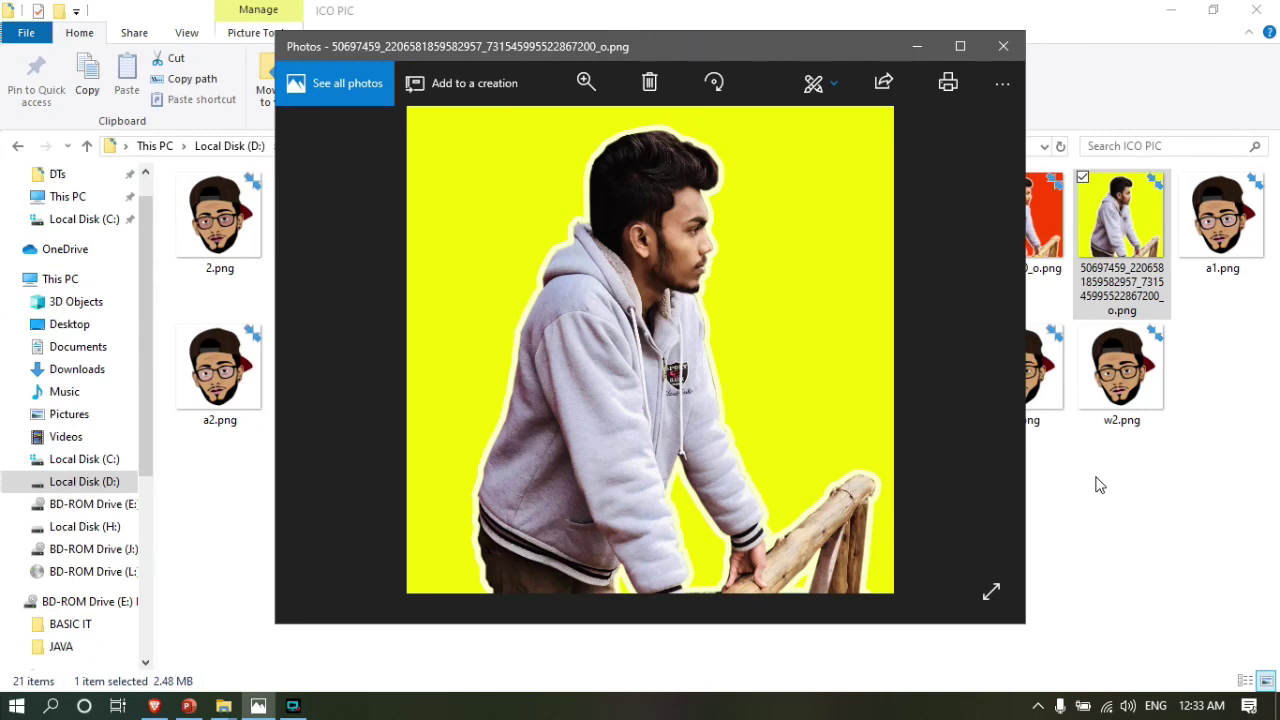
- In the Photos viewer, zoom in close on the hoodie, then zoom back out to fit the whole photo
{"action": "left_click_drag", "start_coordinate": [596, 47], "coordinate": [589, 53]}
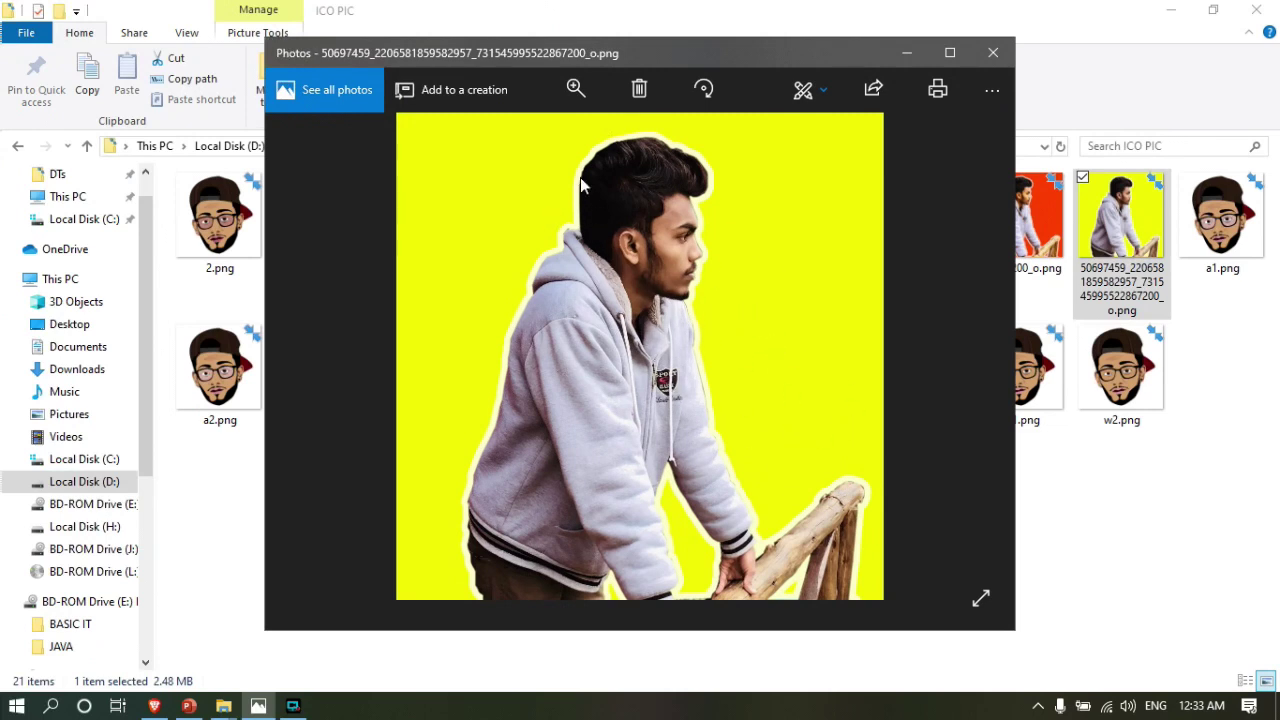
{"action": "left_click", "coordinate": [576, 92]}
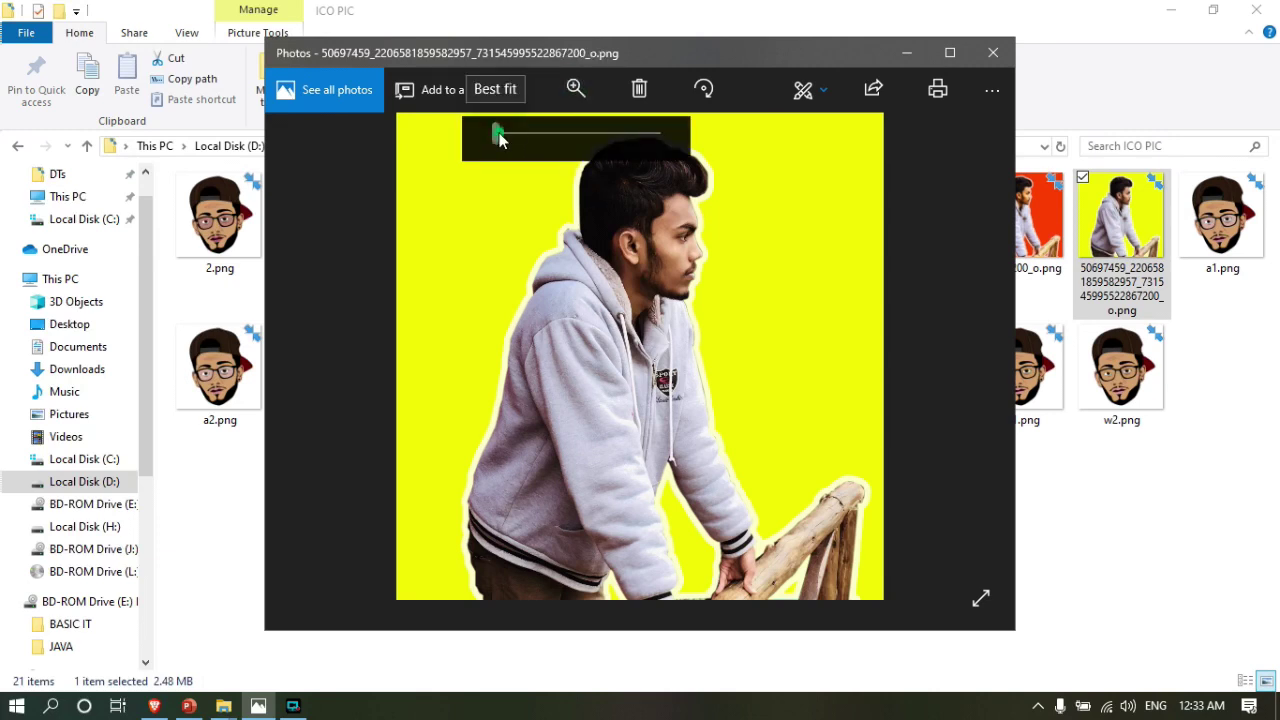
{"action": "mouse_move", "coordinate": [500, 140]}
{"action": "left_mouse_down"}
{"action": "mouse_move", "coordinate": [525, 134]}
{"action": "mouse_move", "coordinate": [497, 135]}
{"action": "left_mouse_up"}
{"action": "left_click", "coordinate": [621, 205]}
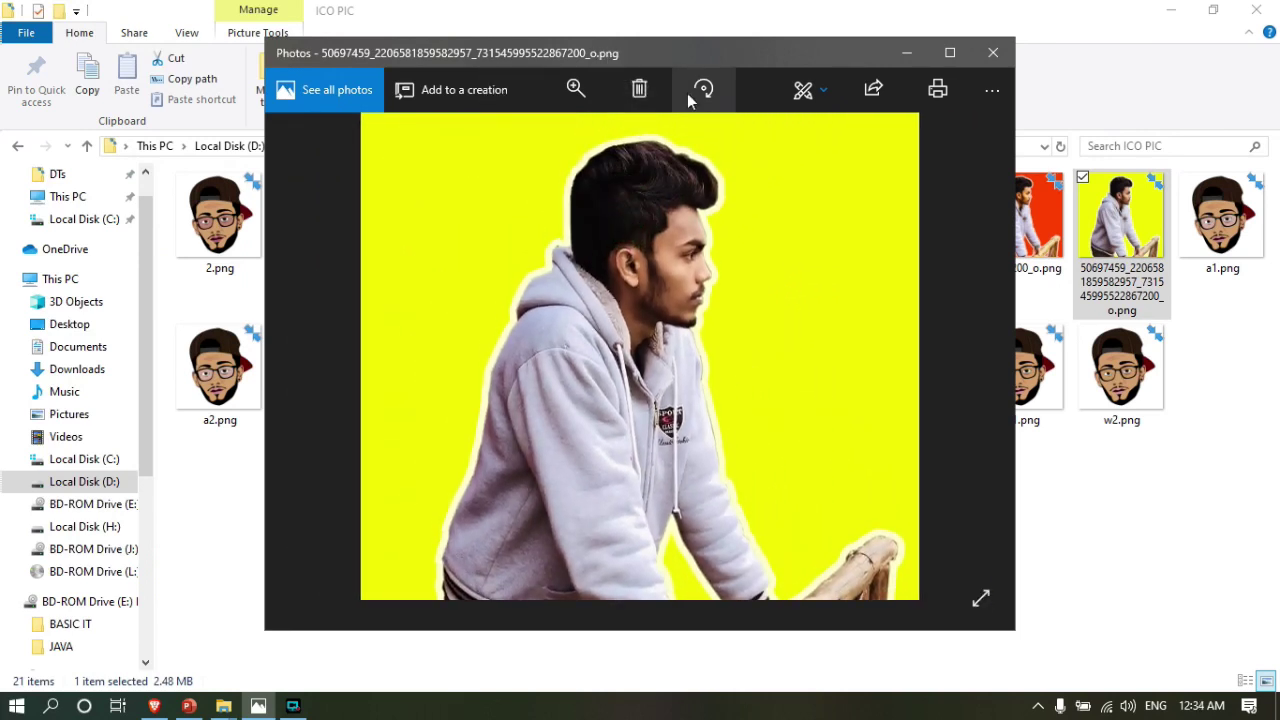
- Rotate the photo through several quarter turns and bring it back upright
{"action": "left_click", "coordinate": [703, 92]}
{"action": "left_click", "coordinate": [703, 92]}
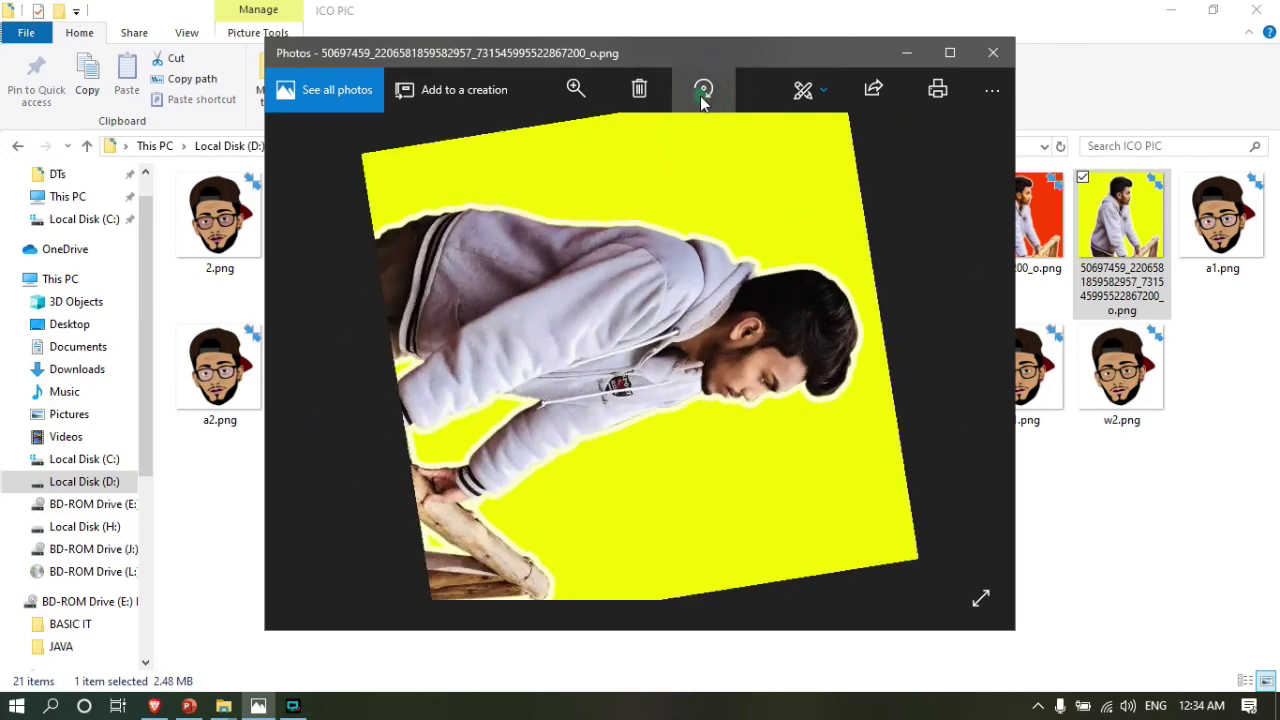
{"action": "left_click", "coordinate": [703, 92]}
{"action": "left_click", "coordinate": [703, 92]}
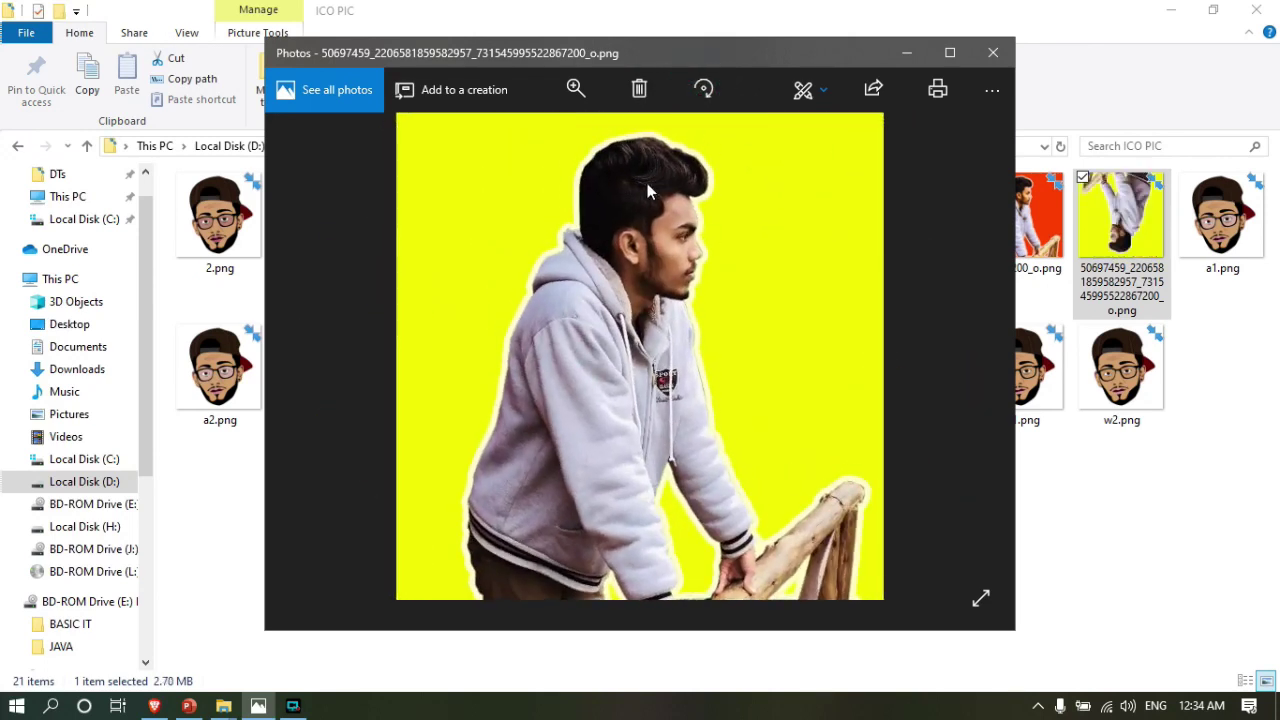
{"action": "left_click", "coordinate": [703, 92]}
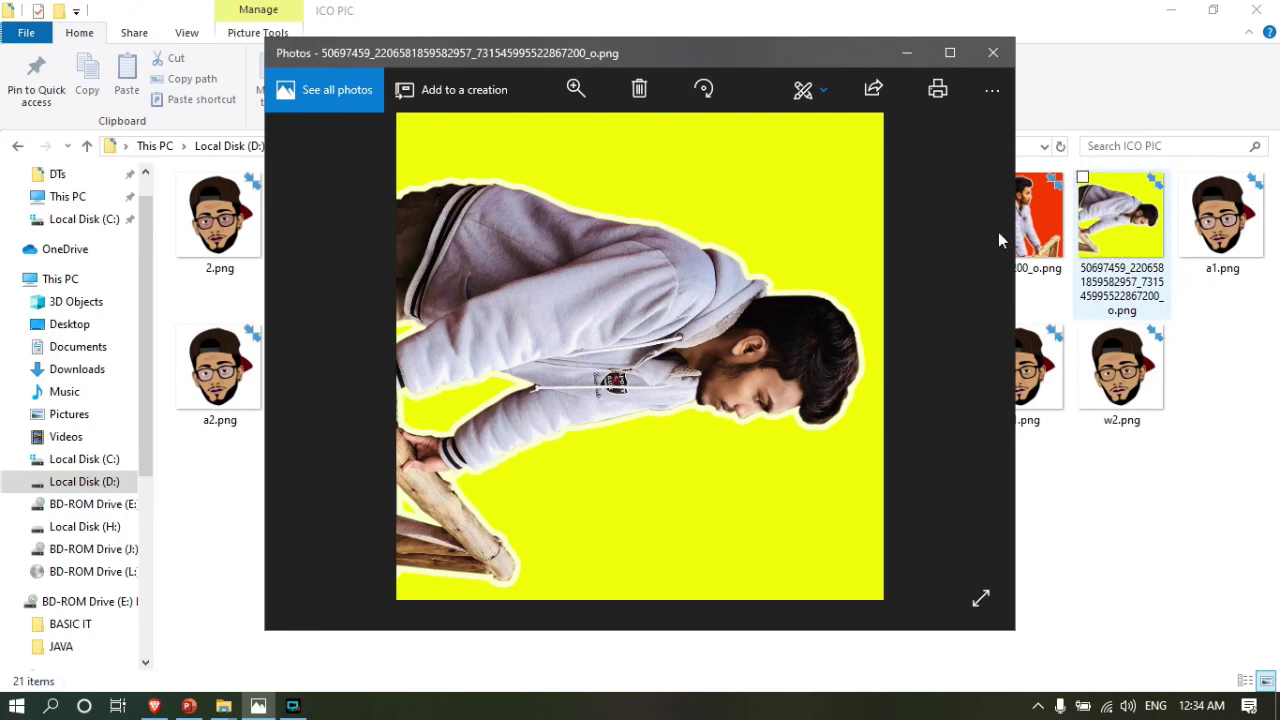
{"action": "left_click", "coordinate": [699, 93]}
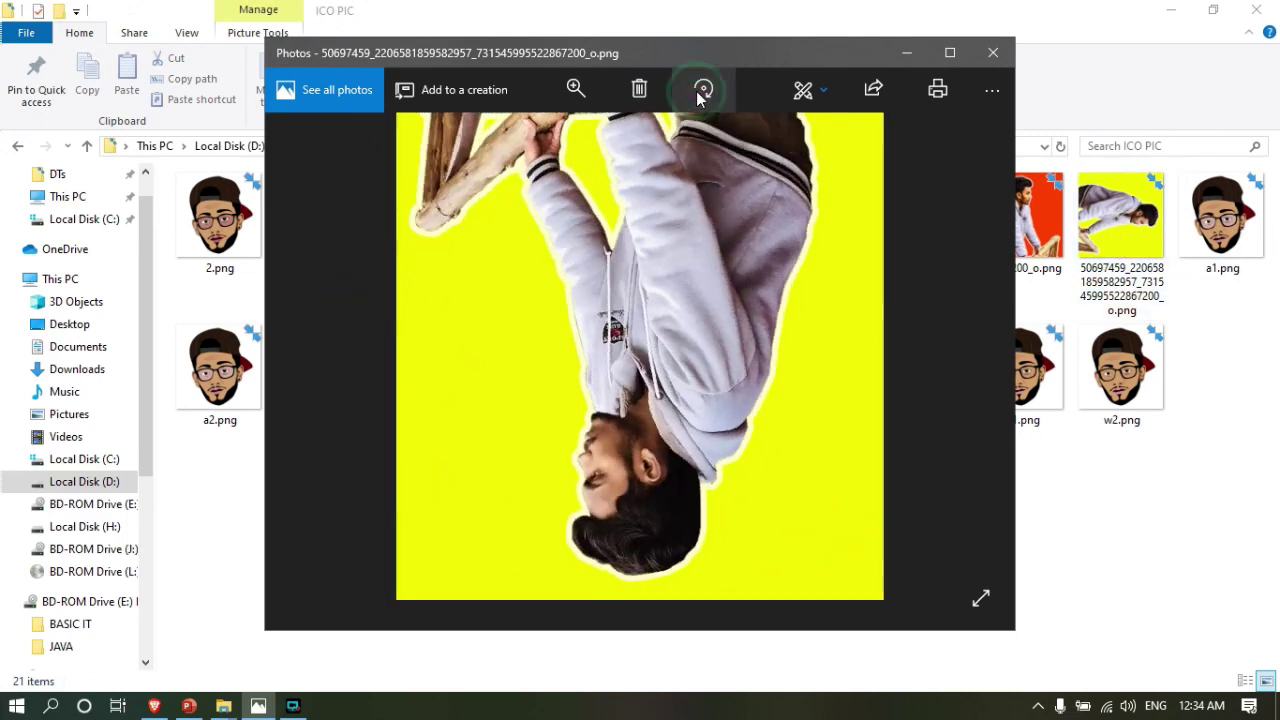
{"action": "left_click", "coordinate": [699, 93]}
{"action": "left_click", "coordinate": [699, 93]}
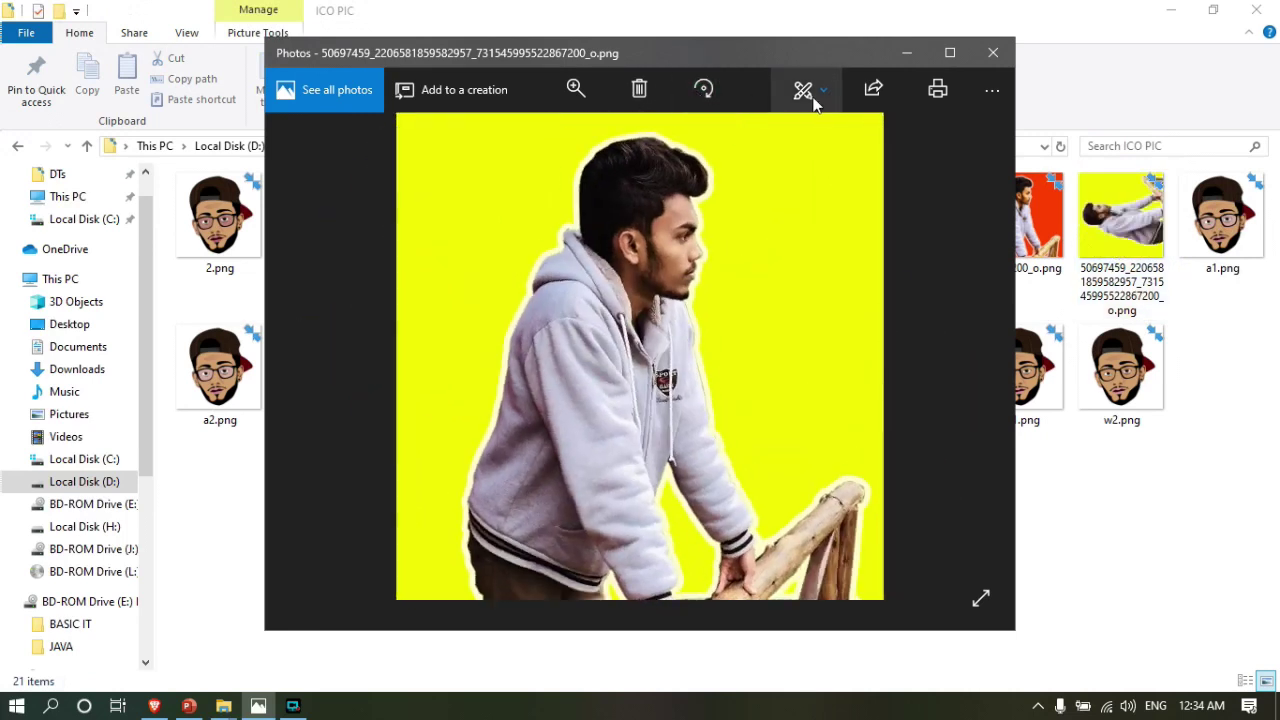
- Look at the creative editing options, then dismiss them and reposition the Photos window
{"action": "left_click", "coordinate": [823, 96]}
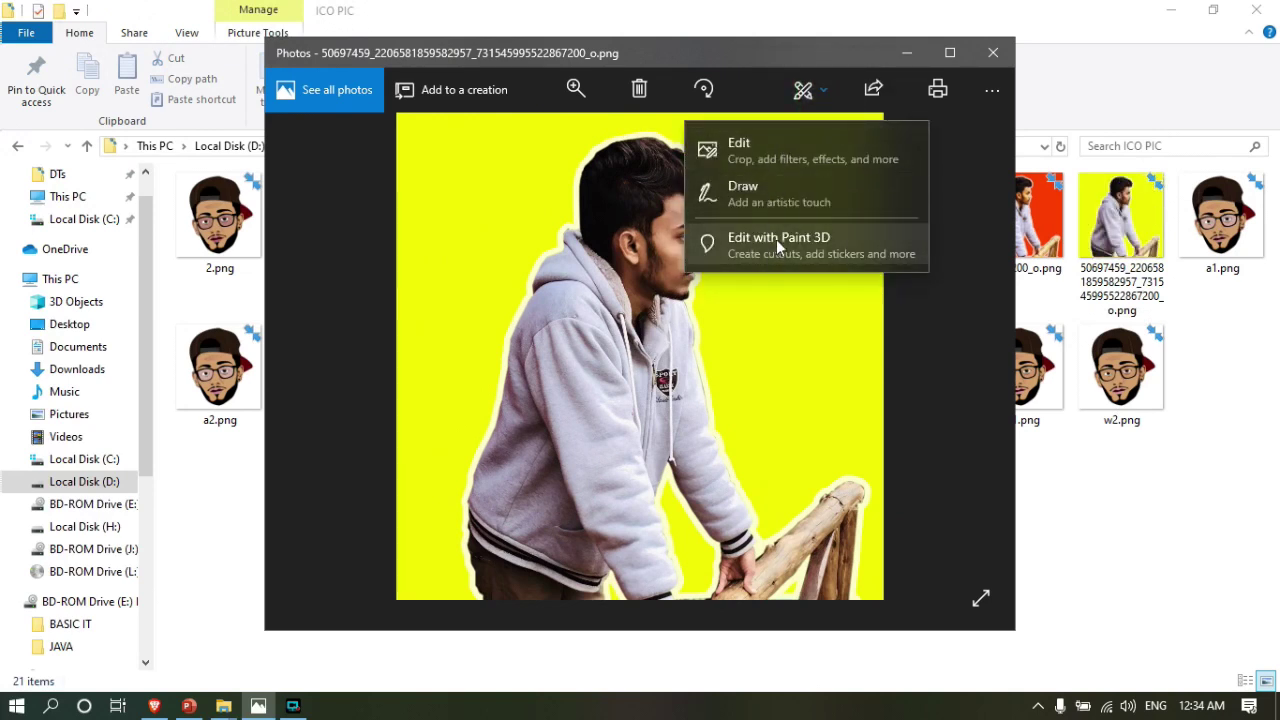
{"action": "left_click", "coordinate": [777, 94]}
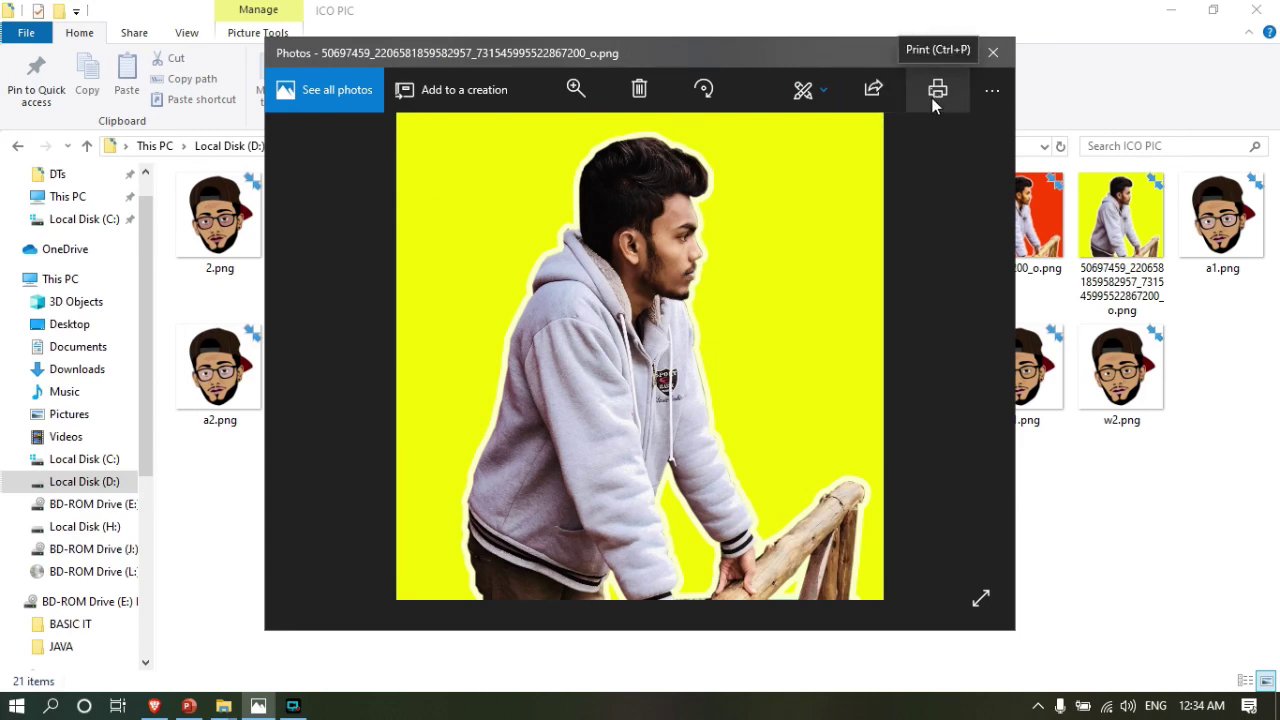
{"action": "mouse_move", "coordinate": [636, 53]}
{"action": "left_mouse_down"}
{"action": "mouse_move", "coordinate": [606, 43]}
{"action": "mouse_move", "coordinate": [650, 66]}
{"action": "left_mouse_up"}
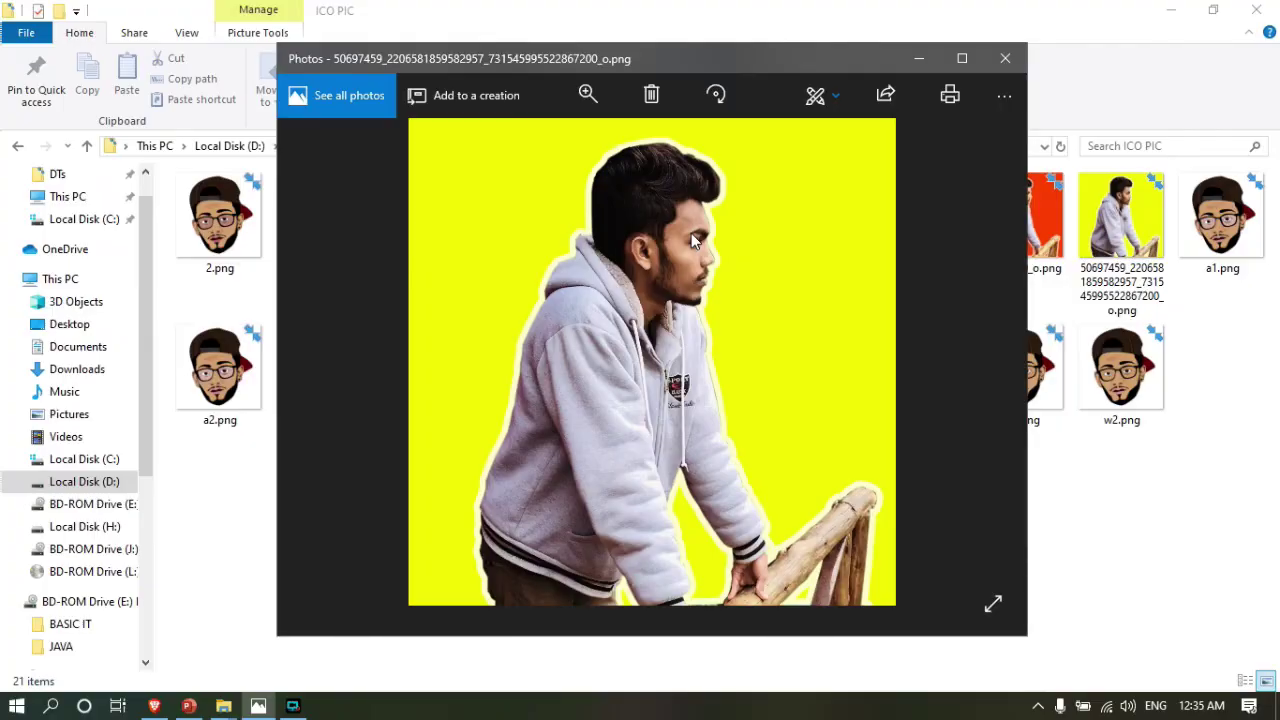
- Close Photos and open the yellow-background photo in Picasa Photo Viewer
{"action": "left_click", "coordinate": [1009, 66]}
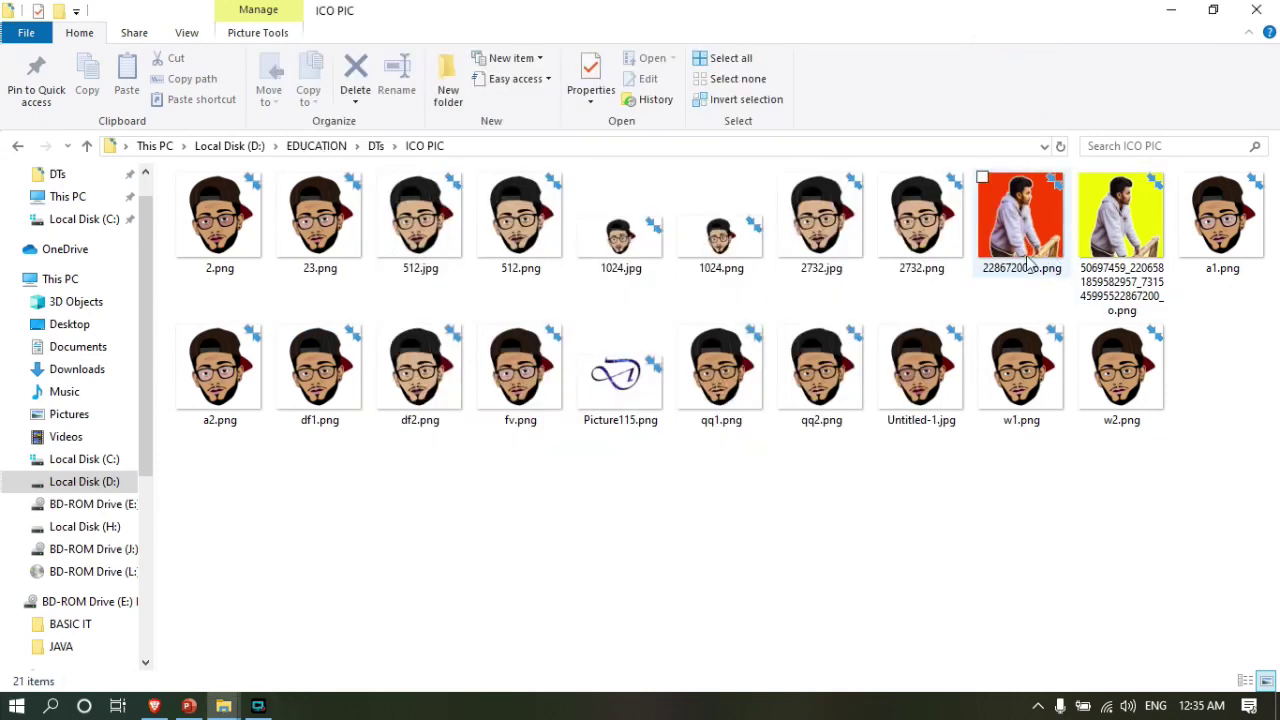
{"action": "left_click", "coordinate": [1115, 245]}
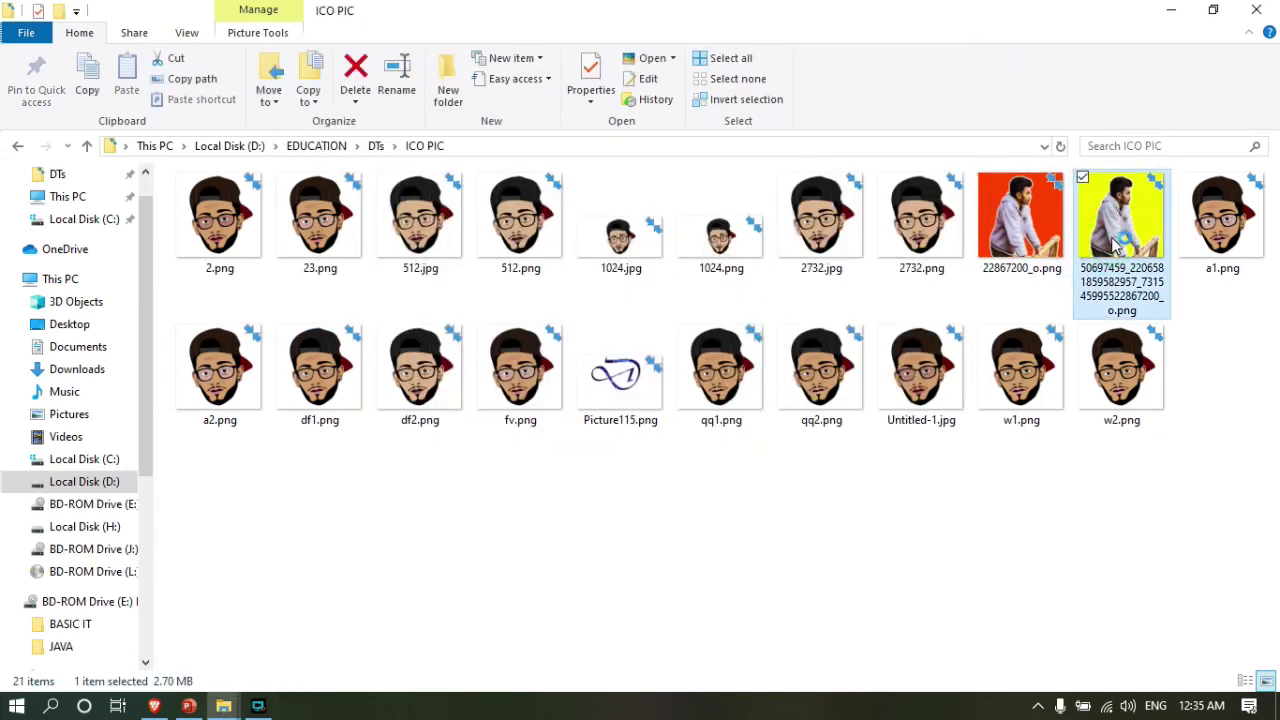
{"action": "double_click", "coordinate": [1115, 245]}
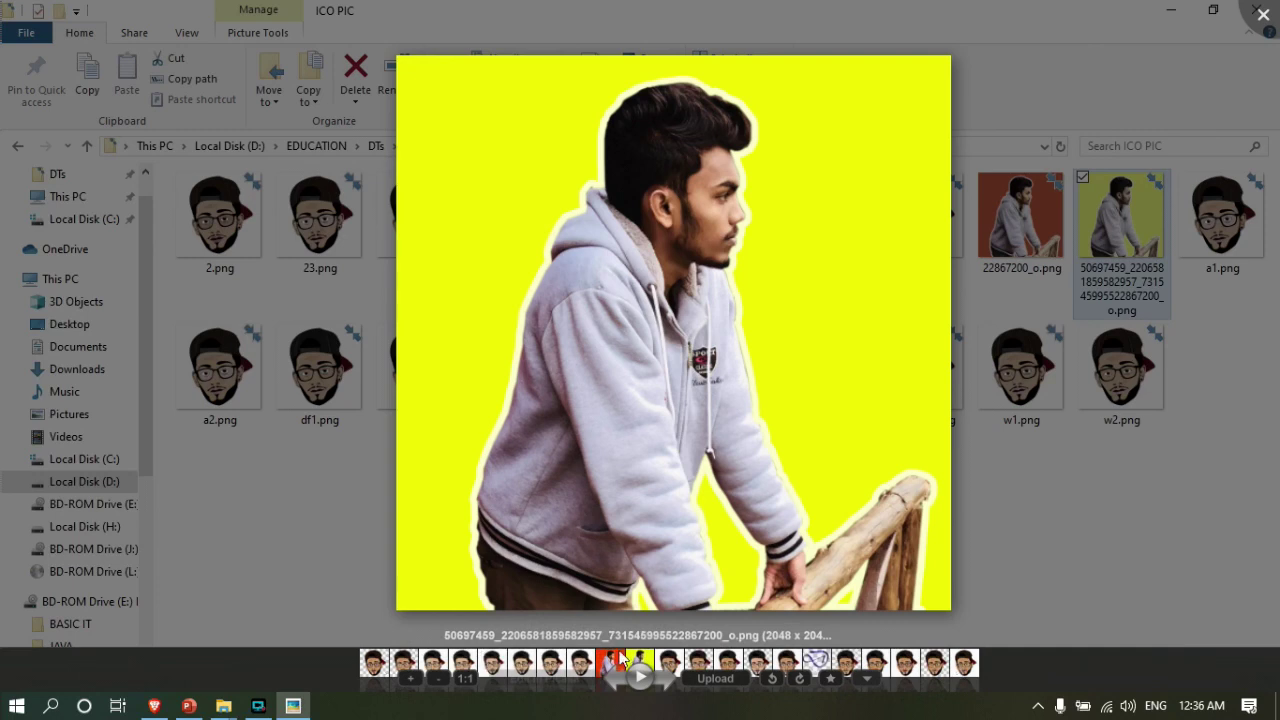
- Step through the folder's images to the red-background photo 22867200_o.png
{"action": "left_click", "coordinate": [667, 682]}
{"action": "left_click", "coordinate": [667, 682]}
{"action": "left_click", "coordinate": [667, 682]}
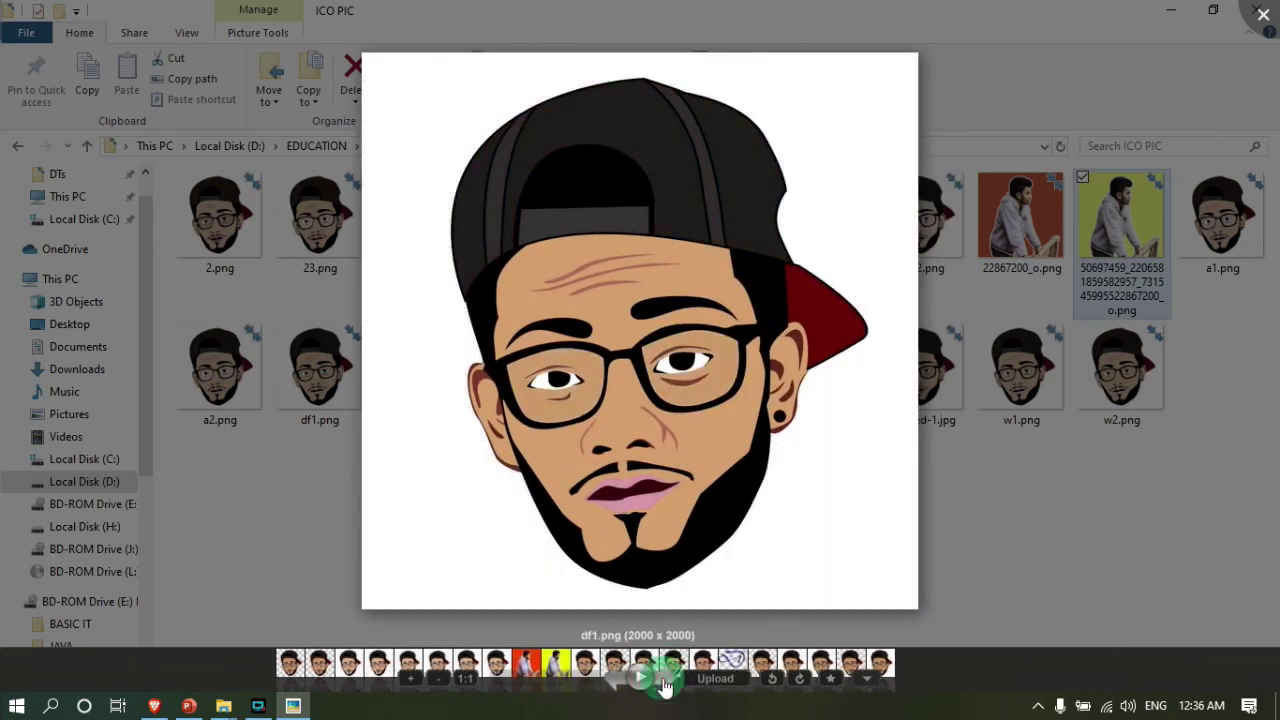
{"action": "left_click", "coordinate": [667, 682]}
{"action": "left_click", "coordinate": [667, 682]}
{"action": "left_click", "coordinate": [665, 681]}
{"action": "left_click", "coordinate": [663, 681]}
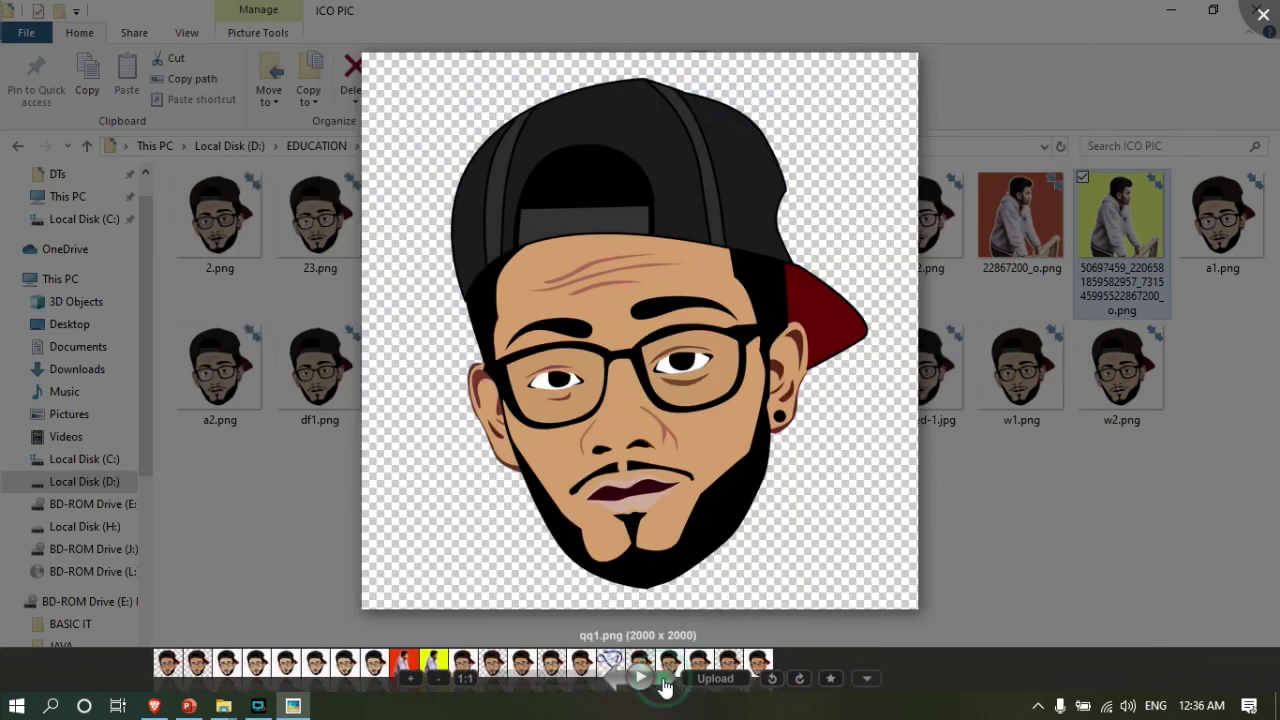
{"action": "left_click", "coordinate": [660, 682]}
{"action": "left_click", "coordinate": [616, 686]}
{"action": "left_click", "coordinate": [616, 686]}
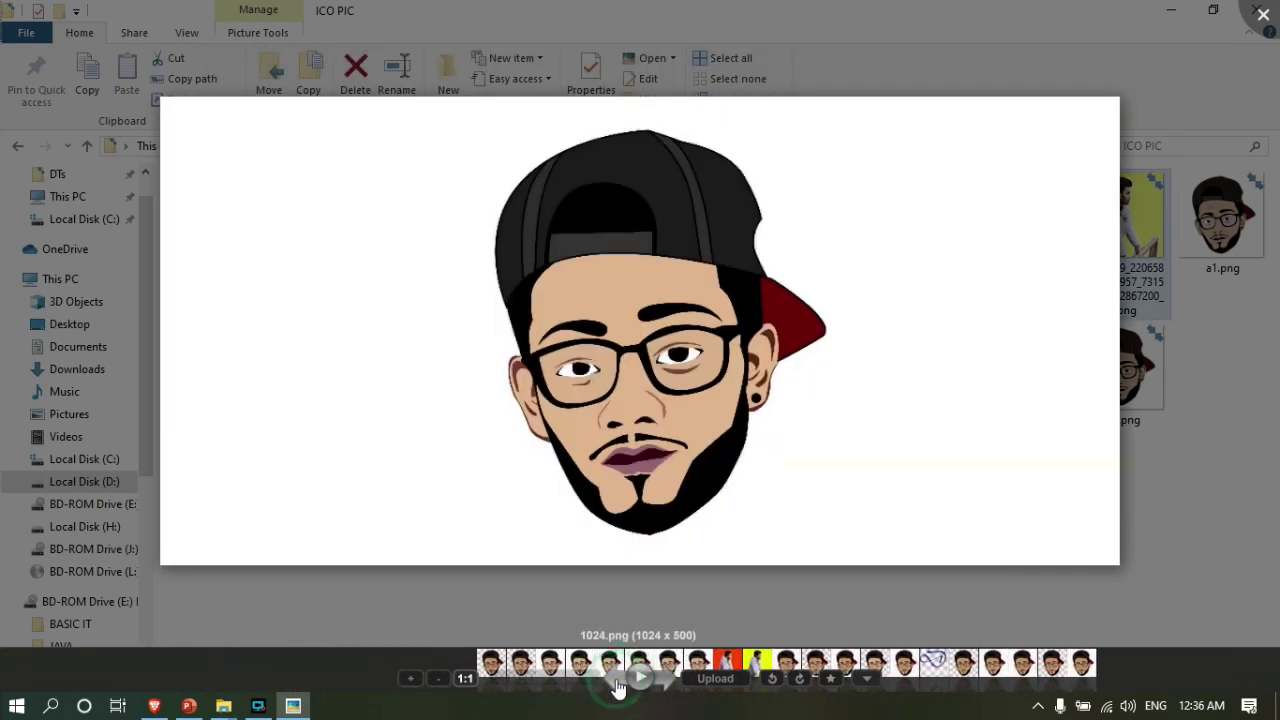
{"action": "left_click", "coordinate": [672, 687]}
{"action": "left_click", "coordinate": [668, 686]}
{"action": "left_click", "coordinate": [664, 686]}
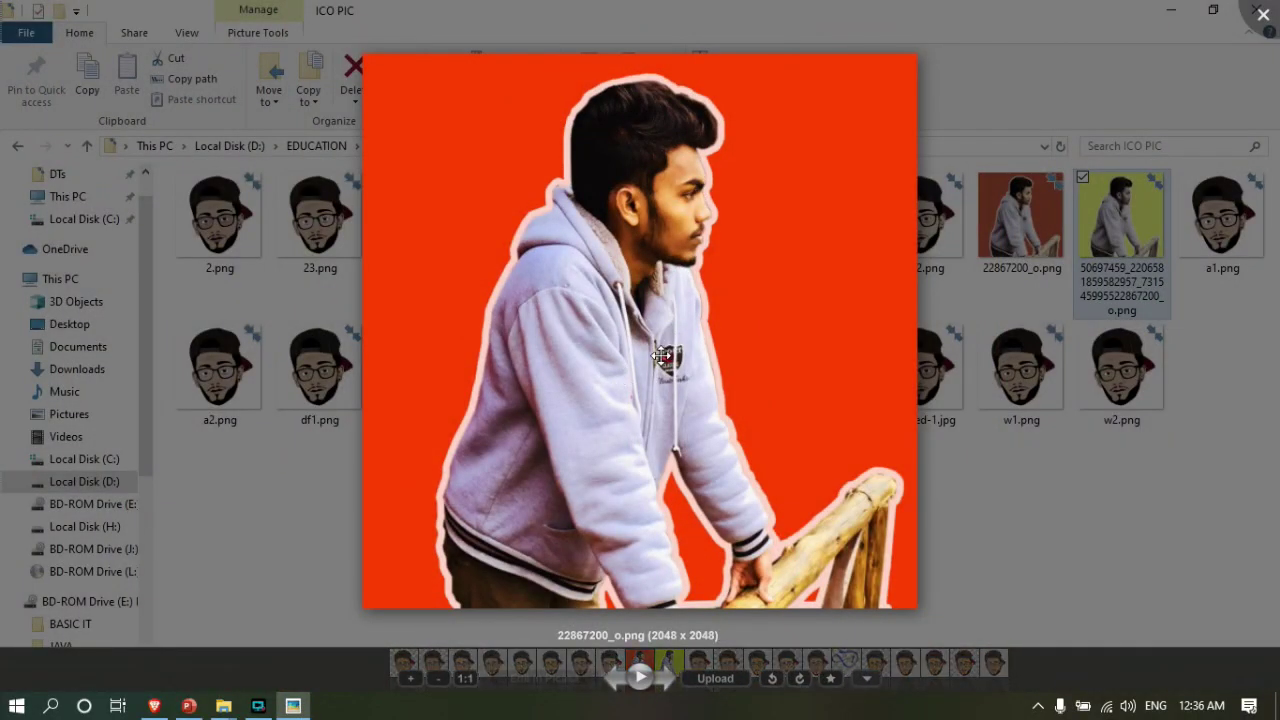
- Zoom in and pan down the hoodie, then zoom out to show the whole photo
{"action": "scroll", "coordinate": [660, 358], "scroll_direction": "up", "scroll_amount": 5}
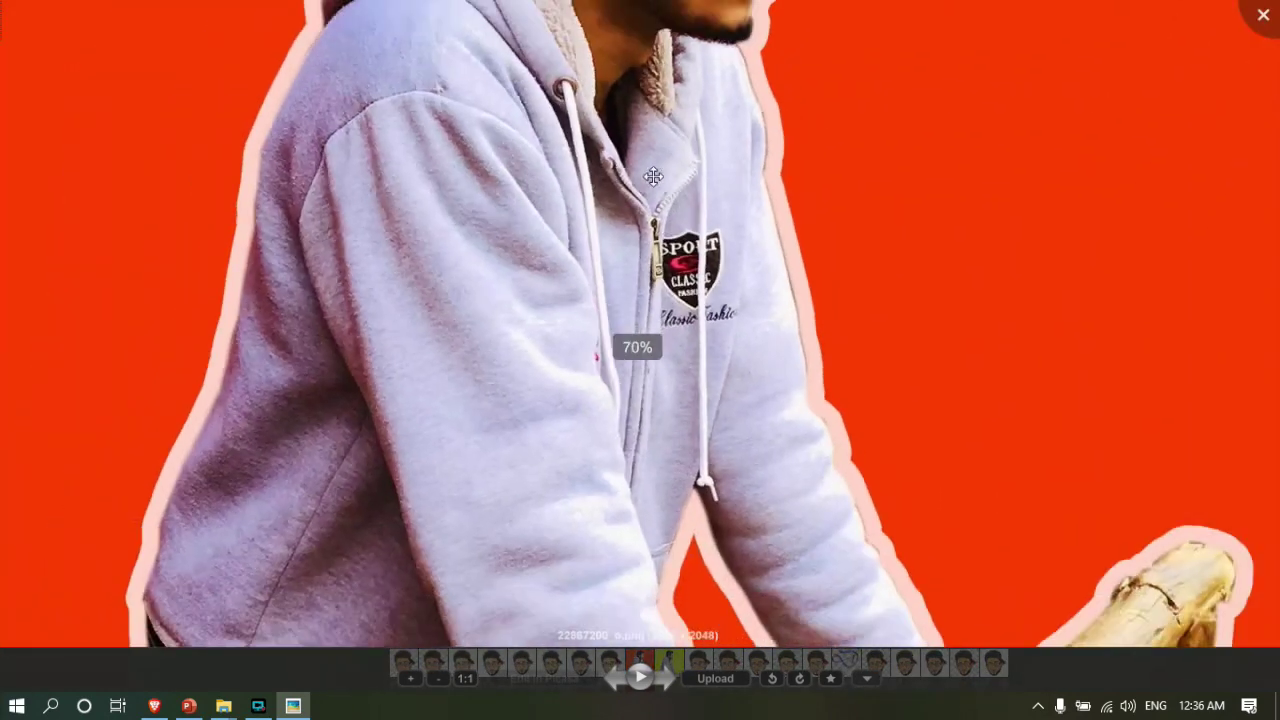
{"action": "scroll", "coordinate": [715, 200], "scroll_direction": "up", "scroll_amount": 3}
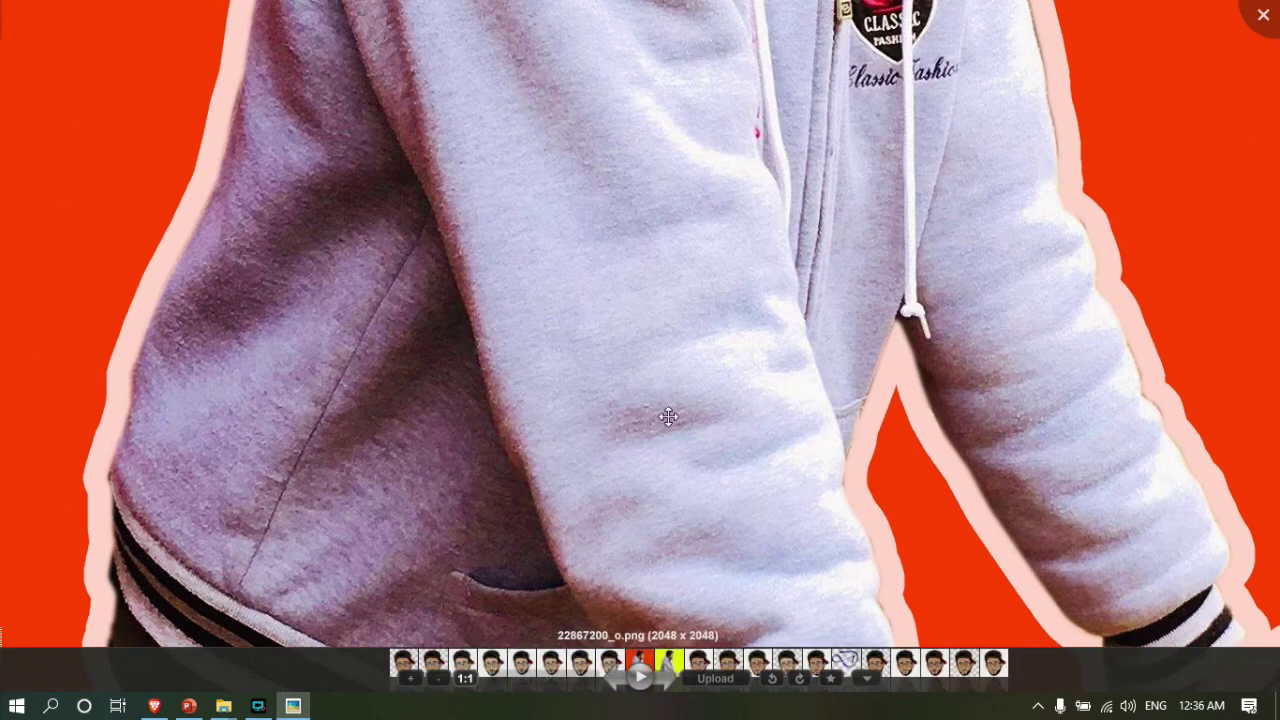
{"action": "left_click_drag", "start_coordinate": [665, 419], "coordinate": [771, 129]}
{"action": "scroll", "coordinate": [771, 126], "scroll_direction": "down", "scroll_amount": 5}
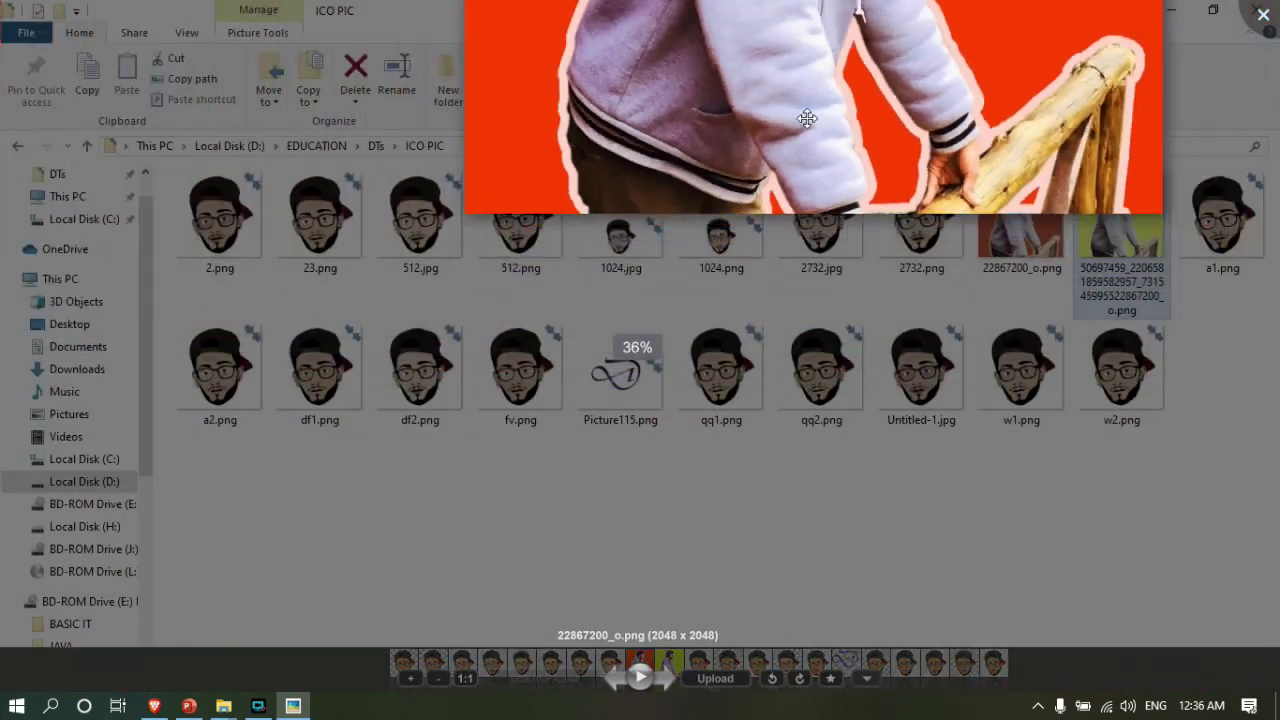
{"action": "scroll", "coordinate": [807, 119], "scroll_direction": "down", "scroll_amount": 2}
{"action": "left_click_drag", "start_coordinate": [731, 177], "coordinate": [703, 218]}
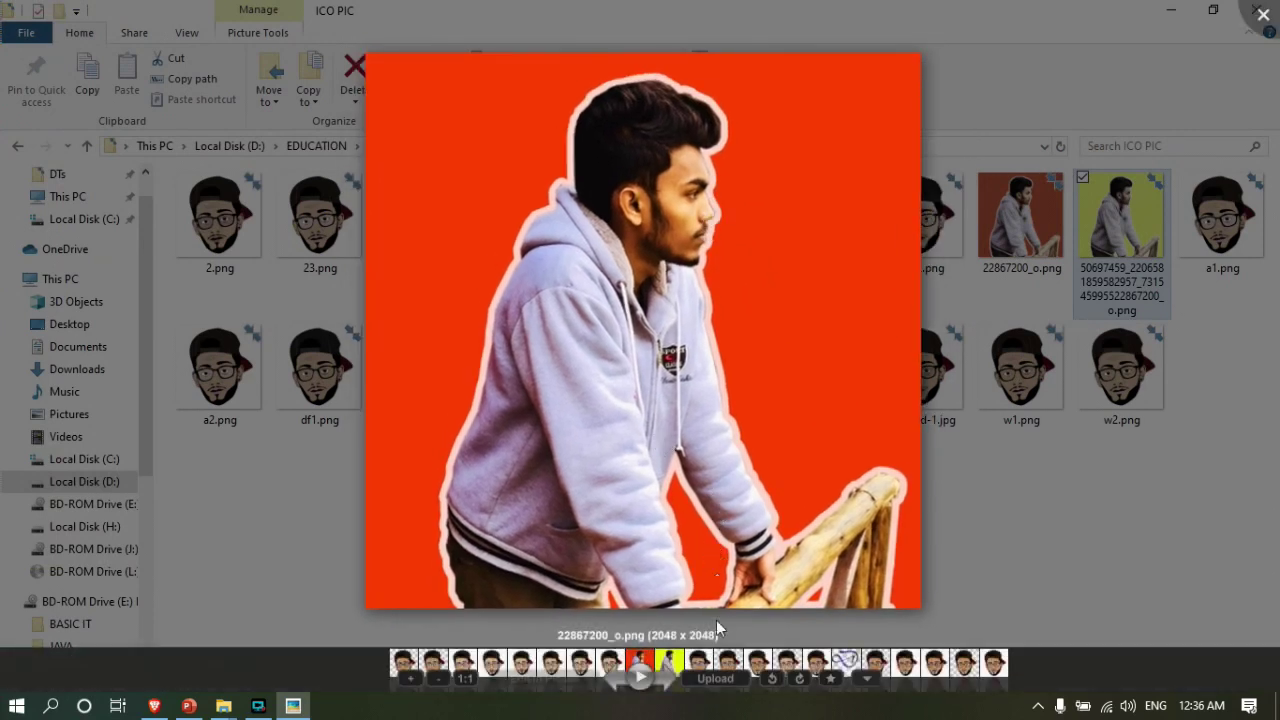
- Rotate the grey-hoodie photo a full turn back upright, star it, and show More Options
{"action": "left_click", "coordinate": [771, 681]}
{"action": "left_click", "coordinate": [772, 683]}
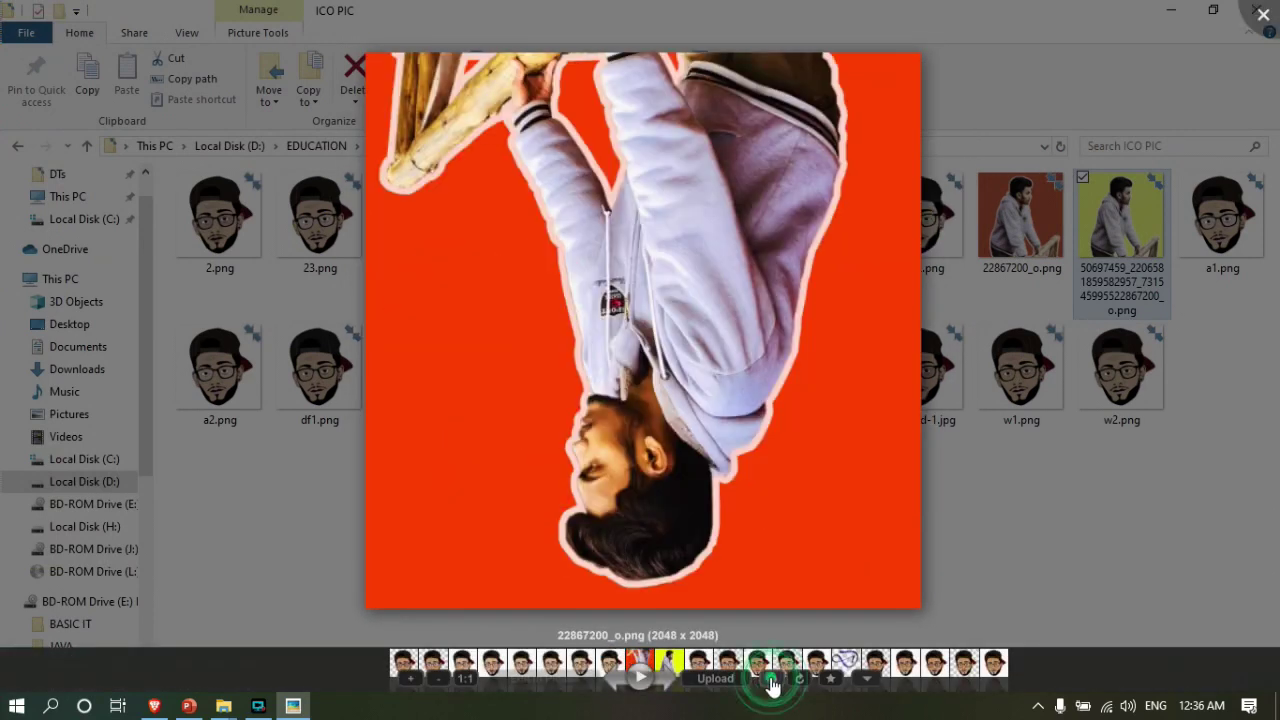
{"action": "left_click", "coordinate": [771, 682]}
{"action": "left_click", "coordinate": [772, 683]}
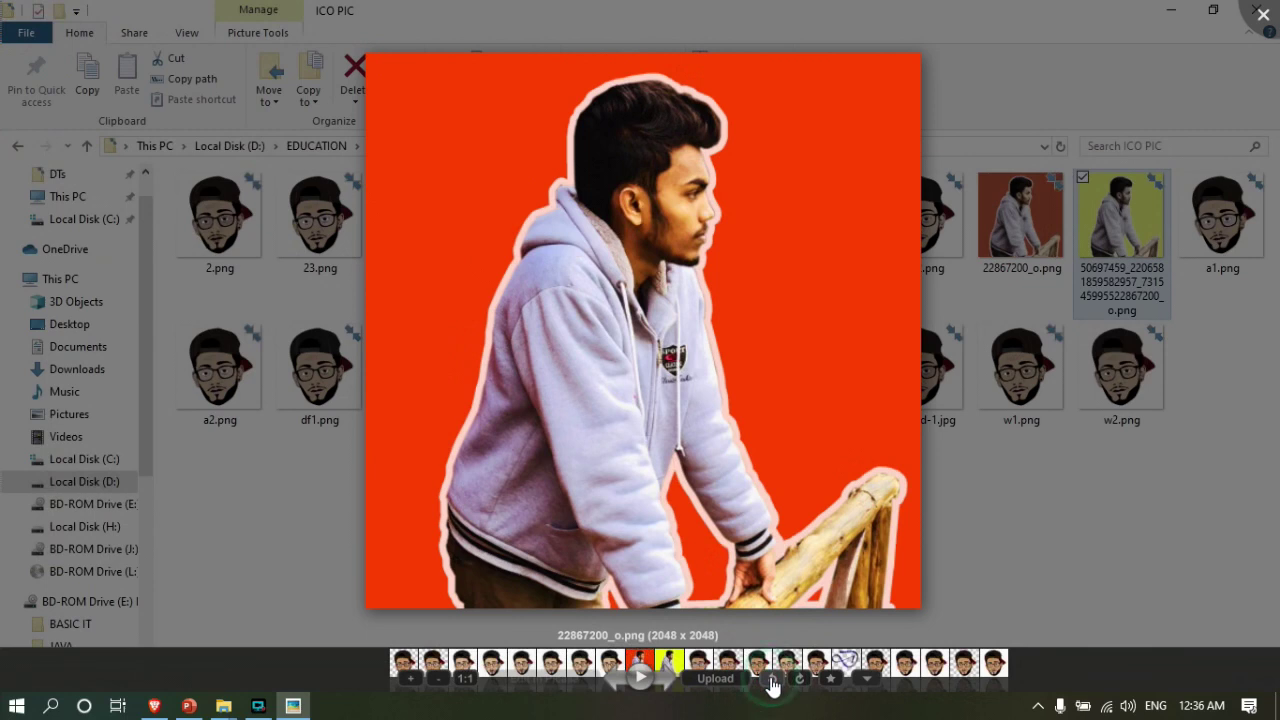
{"action": "left_click", "coordinate": [826, 683]}
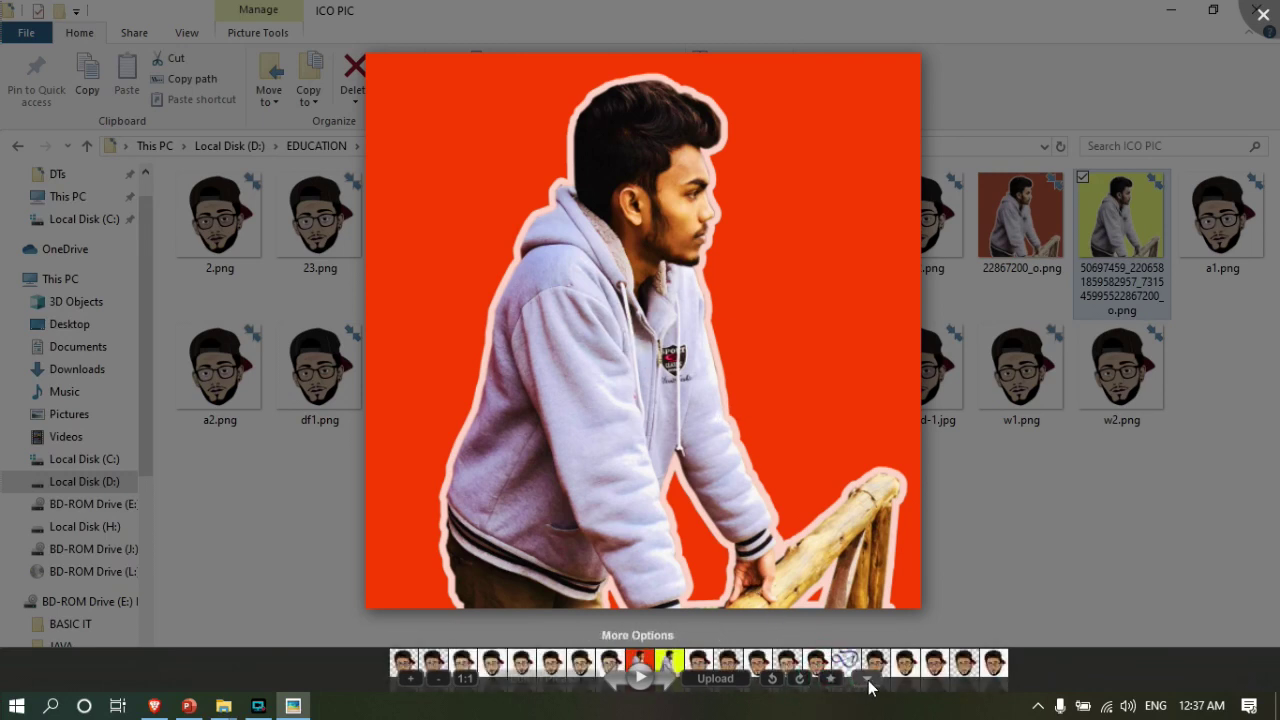
{"action": "left_click", "coordinate": [866, 680]}
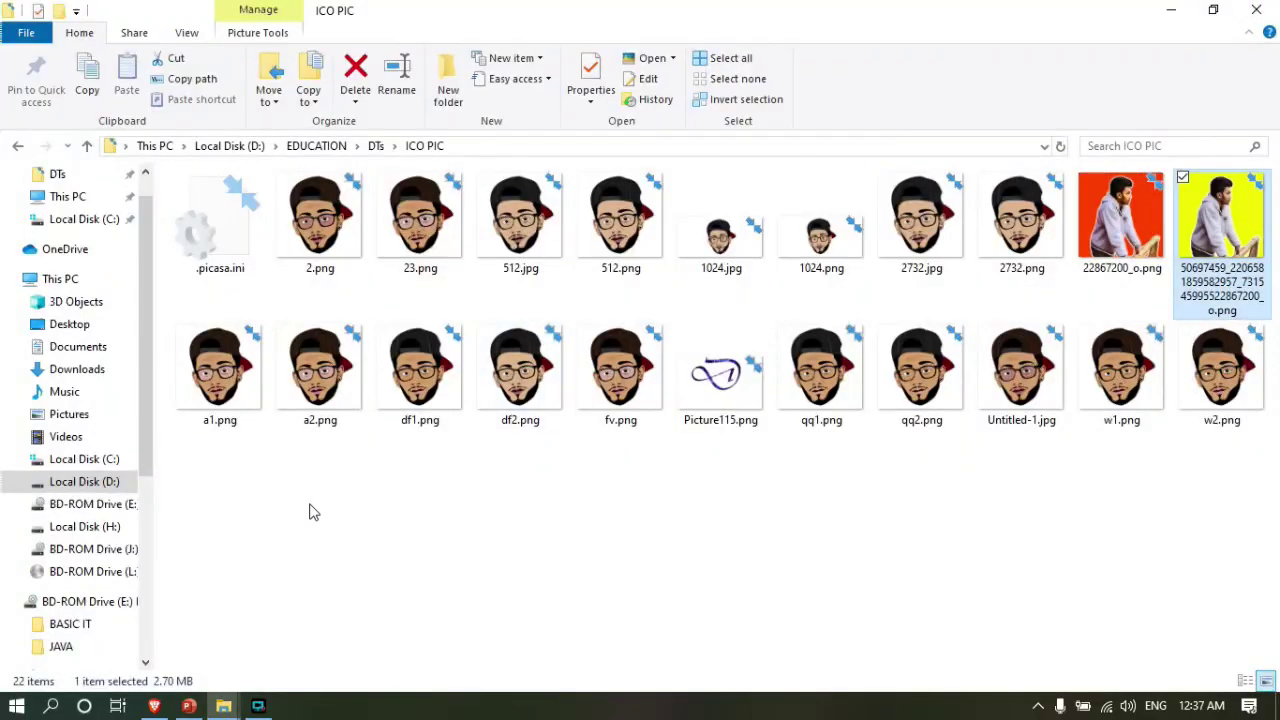
- Search Windows for 'default' and open the Default apps setting
{"action": "left_click", "coordinate": [60, 708]}
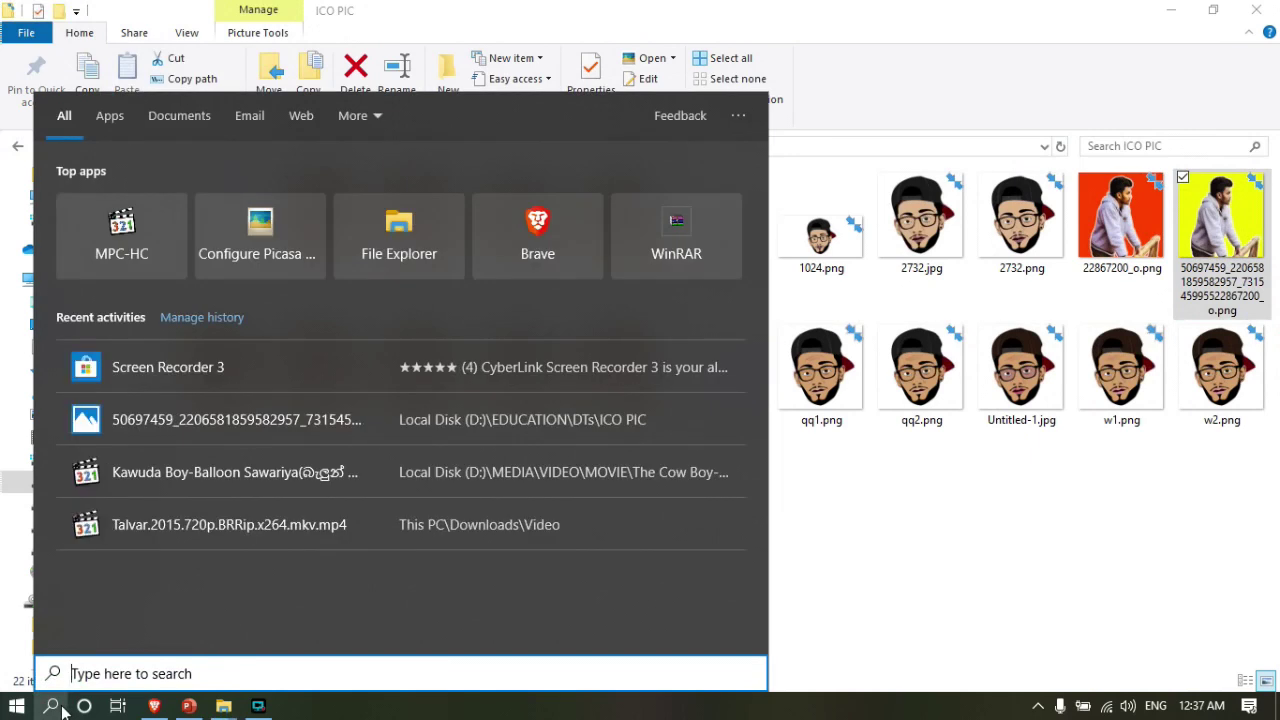
{"action": "type", "text": "defaul"}
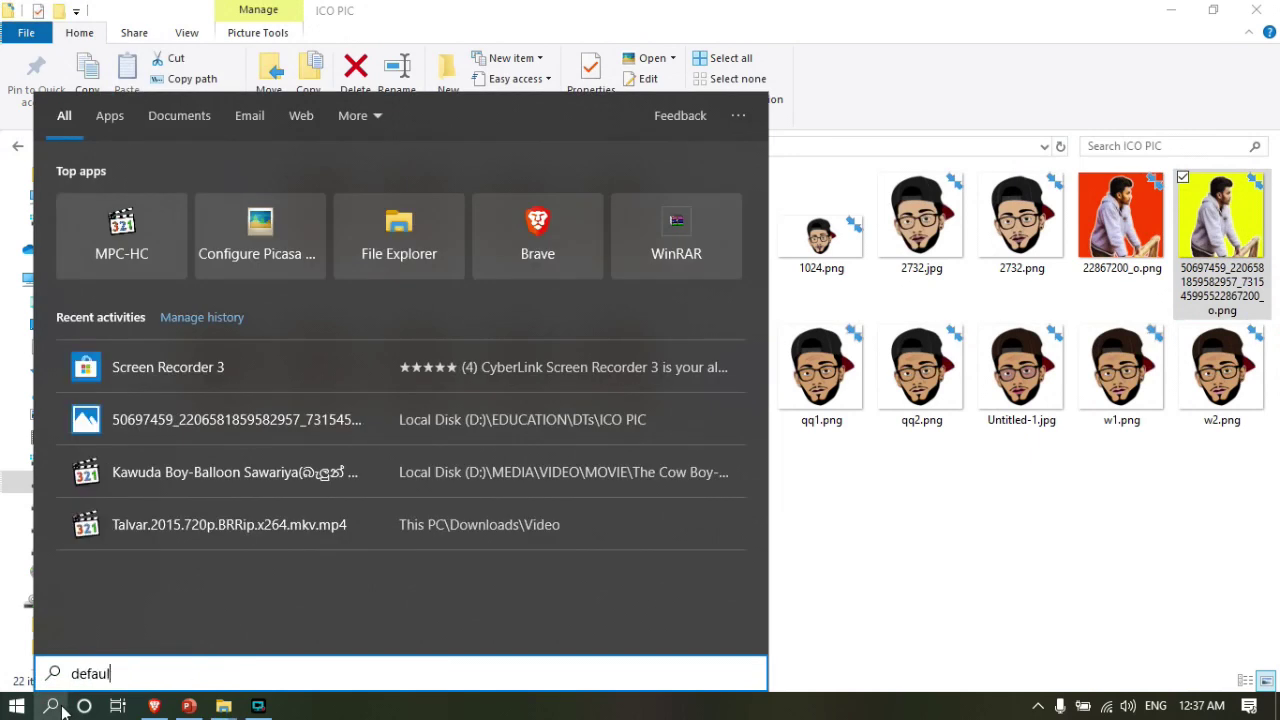
{"action": "type", "text": "t"}
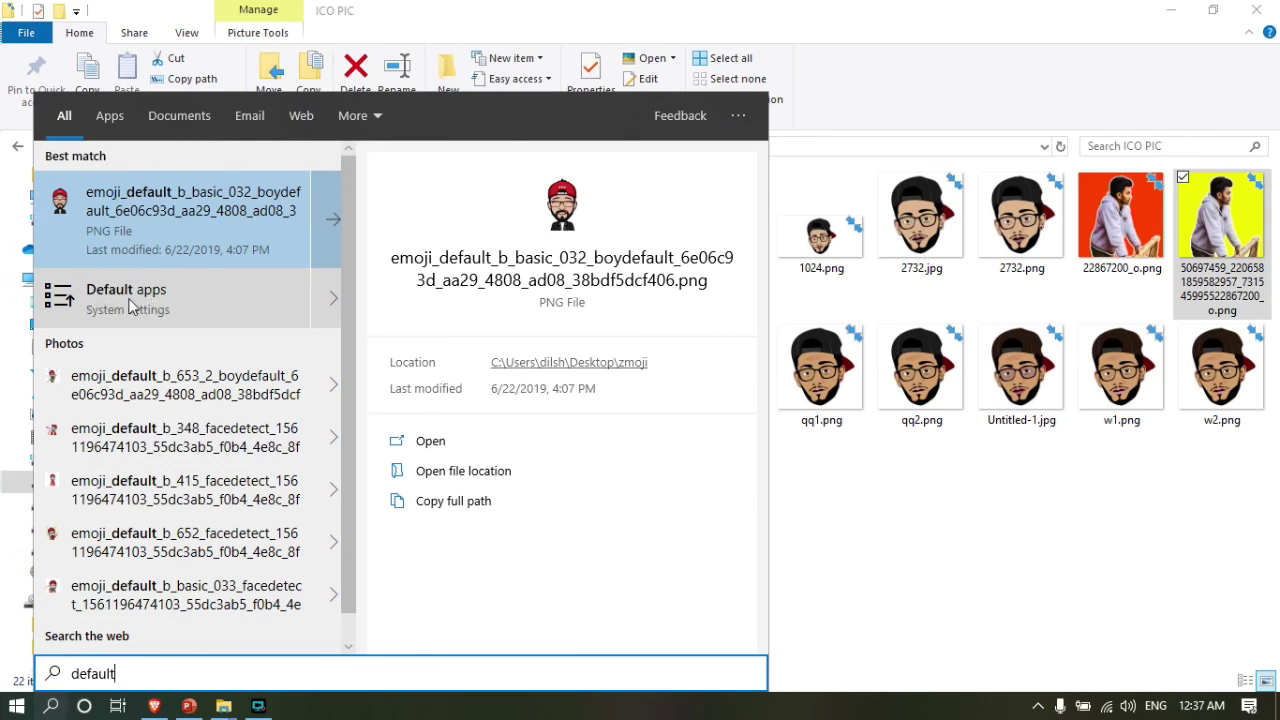
{"action": "left_click", "coordinate": [130, 300]}
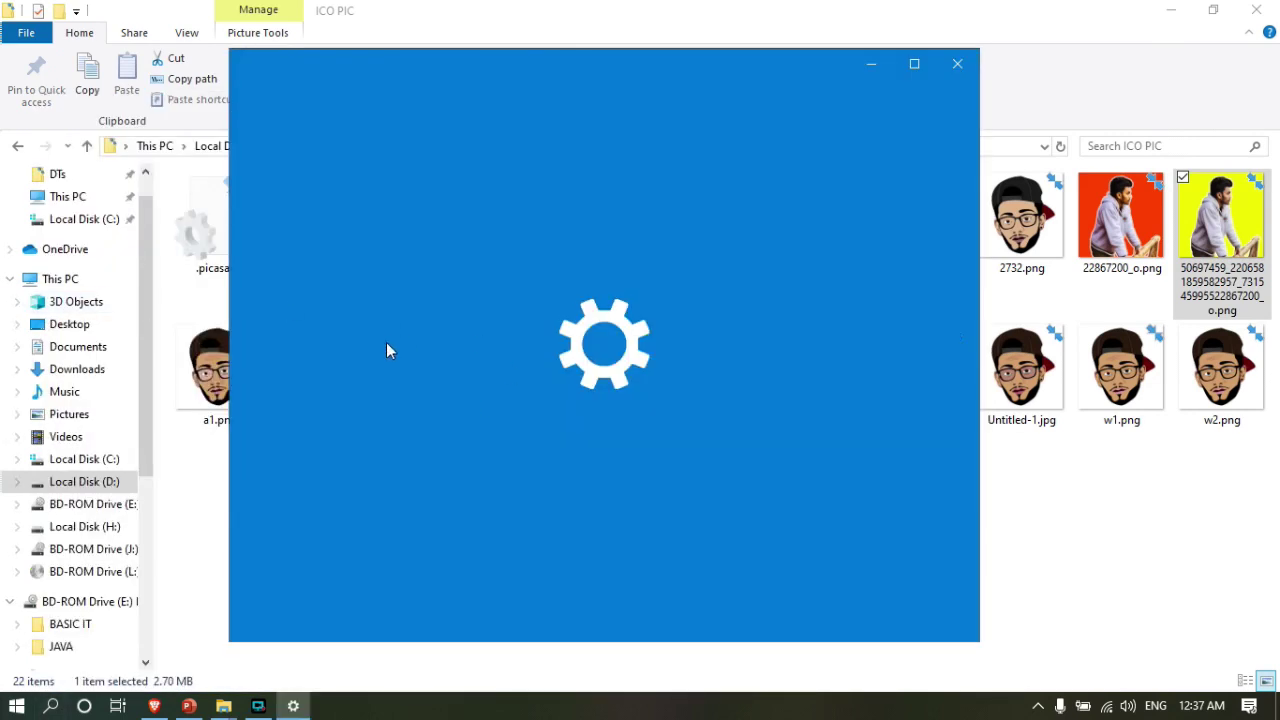
- Change the default Photo viewer in Default apps to Picasa Photo Viewer
{"action": "left_click_drag", "start_coordinate": [604, 64], "coordinate": [697, 67]}
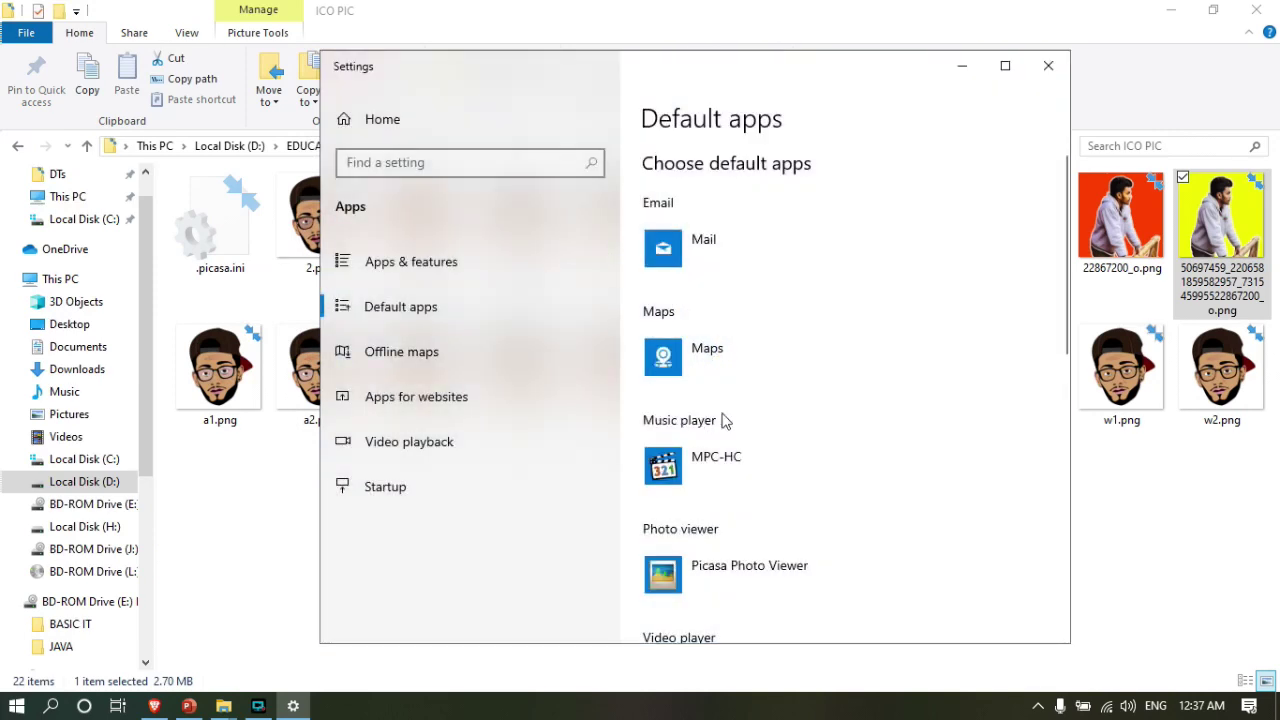
{"action": "scroll", "coordinate": [740, 452], "scroll_direction": "down", "scroll_amount": 3}
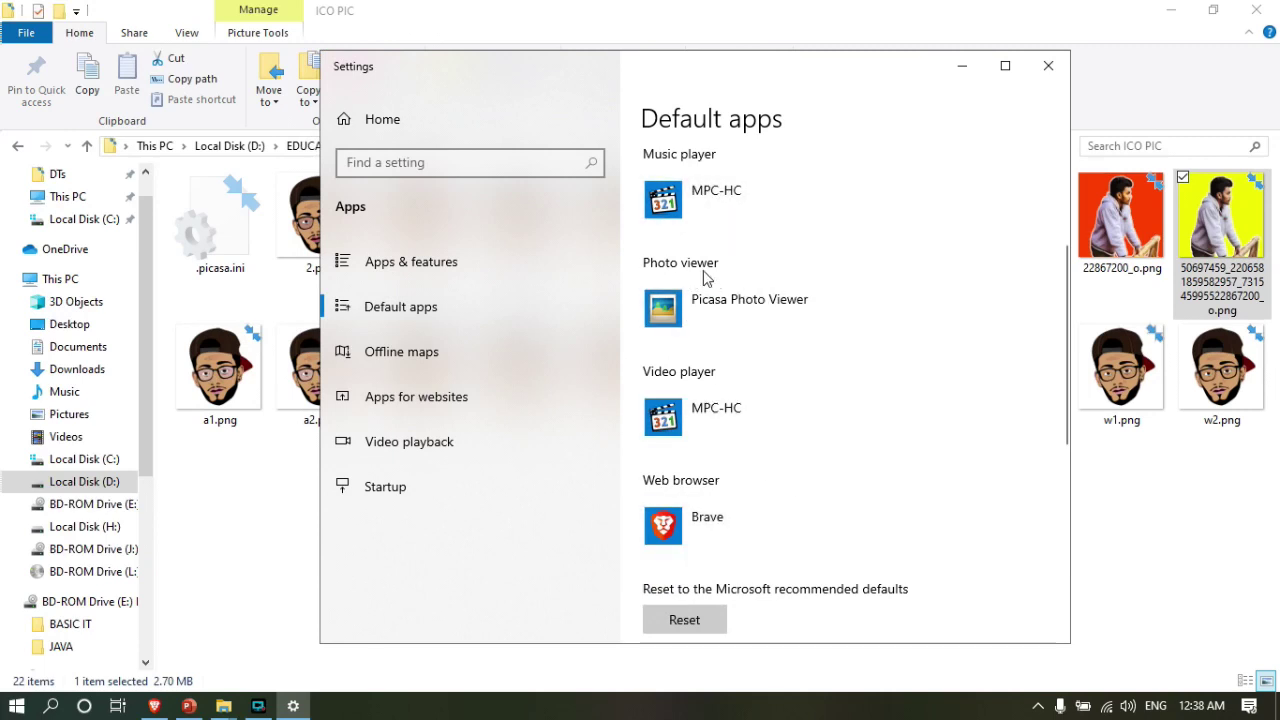
{"action": "left_click", "coordinate": [729, 306]}
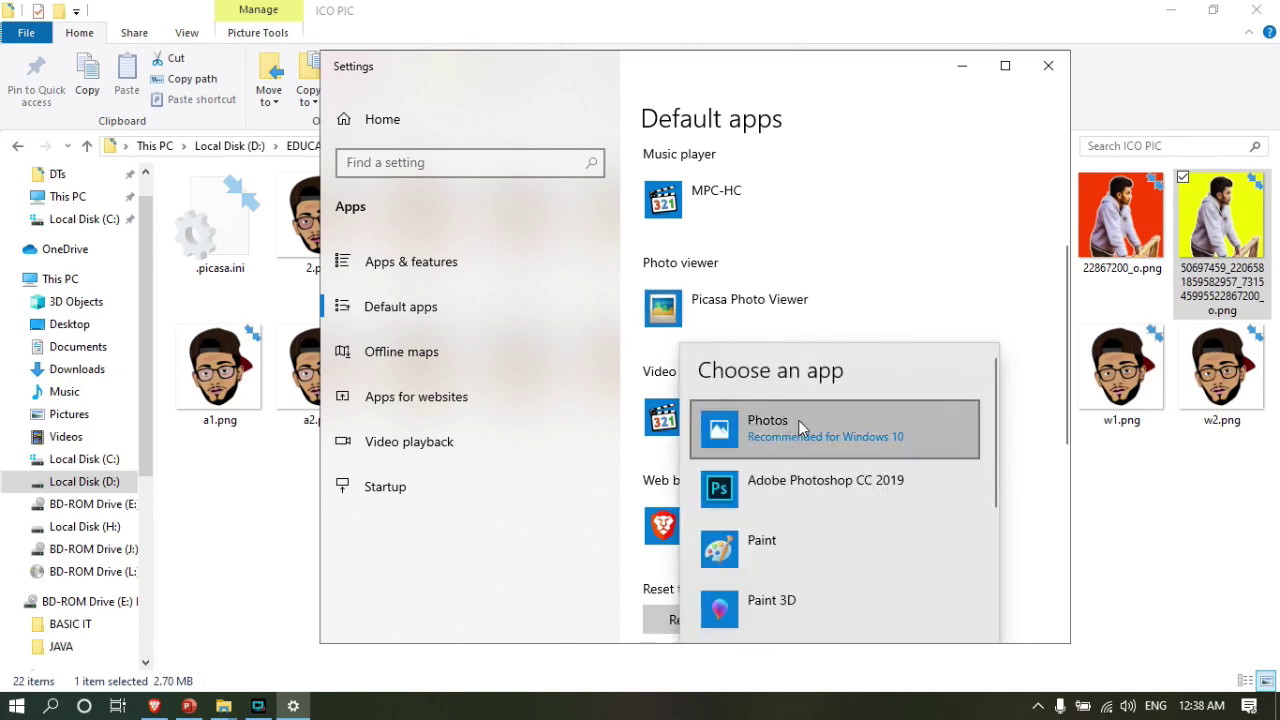
{"action": "scroll", "coordinate": [800, 425], "scroll_direction": "down", "scroll_amount": 5}
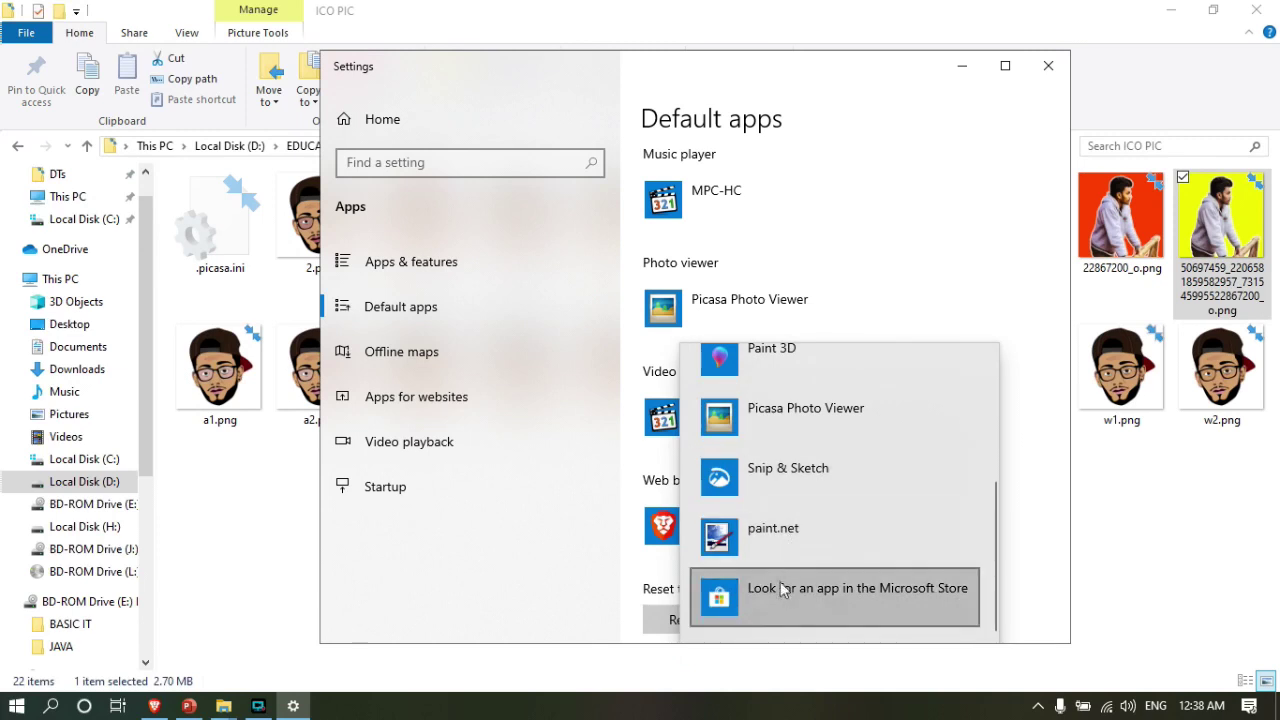
{"action": "scroll", "coordinate": [782, 588], "scroll_direction": "up", "scroll_amount": 3}
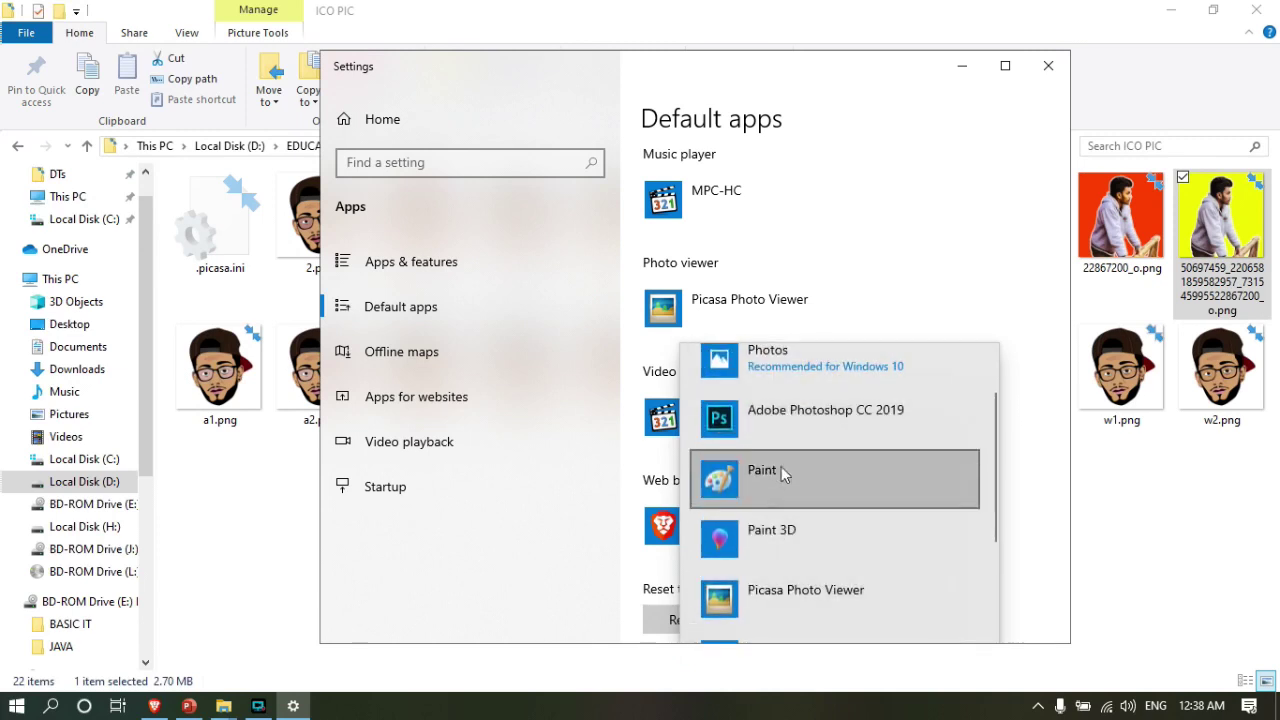
{"action": "scroll", "coordinate": [781, 470], "scroll_direction": "down", "scroll_amount": 2}
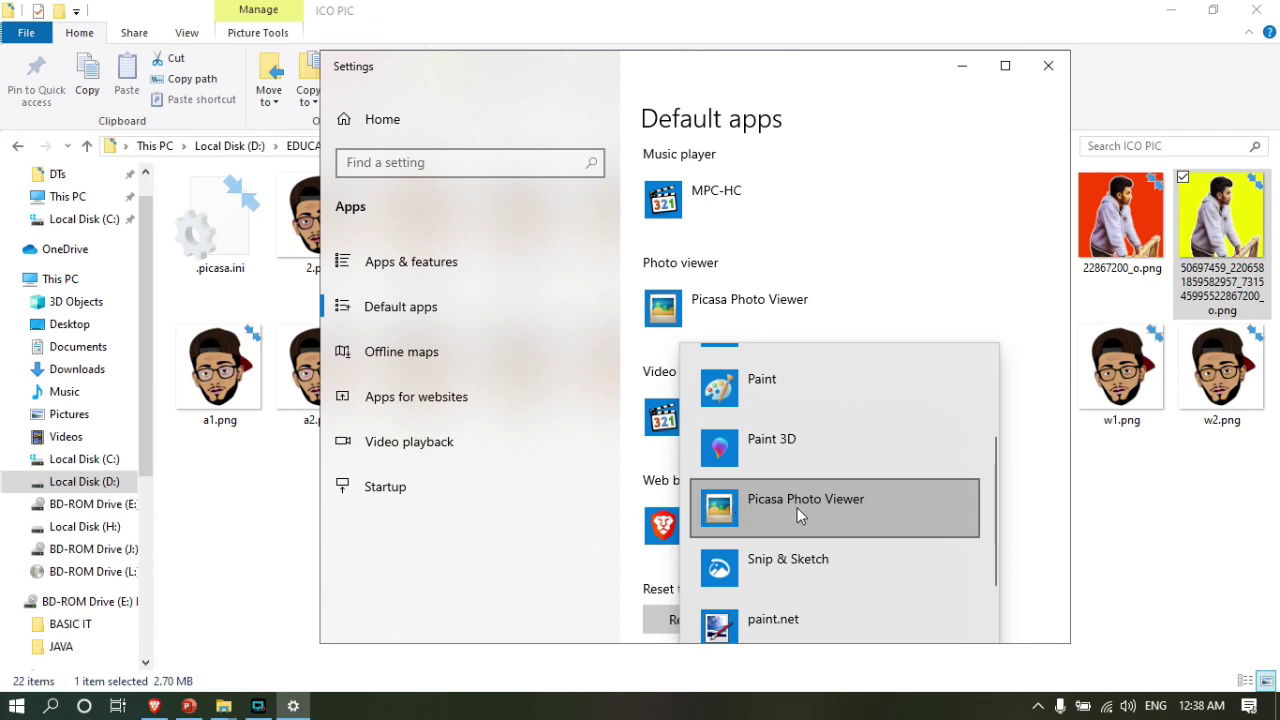
{"action": "left_click", "coordinate": [799, 514]}
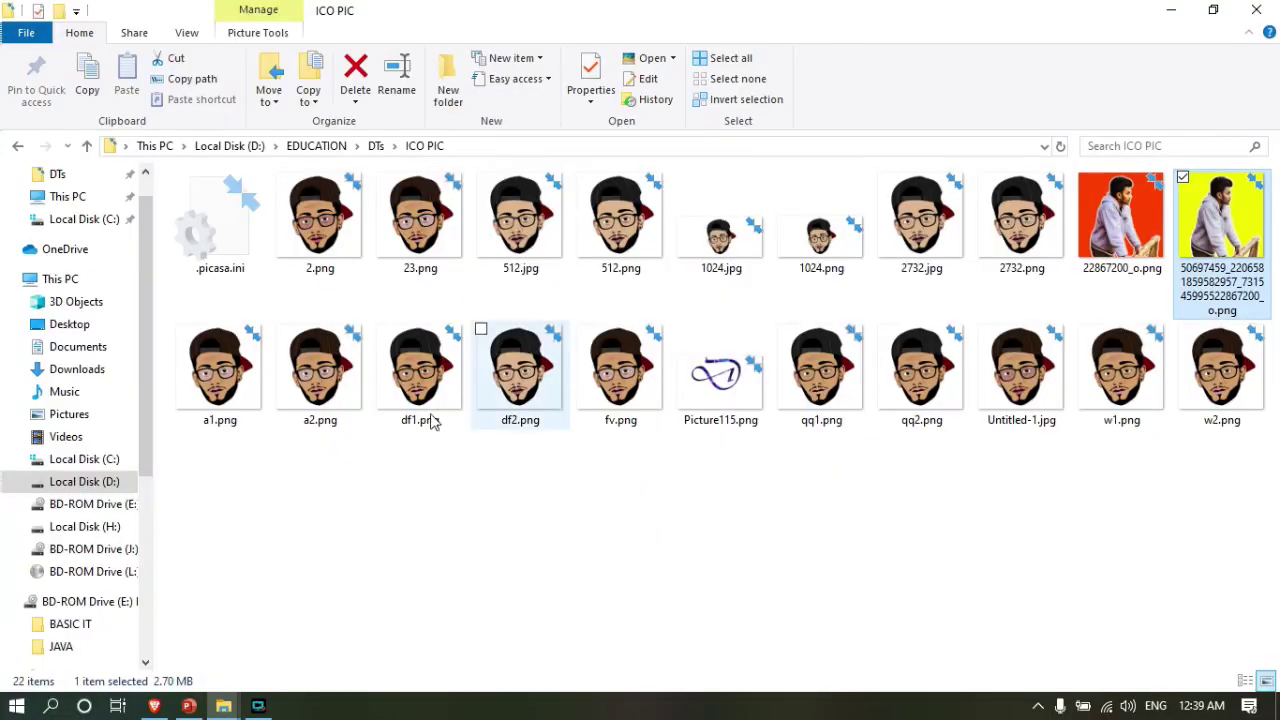
{"action": "left_click", "coordinate": [16, 705]}
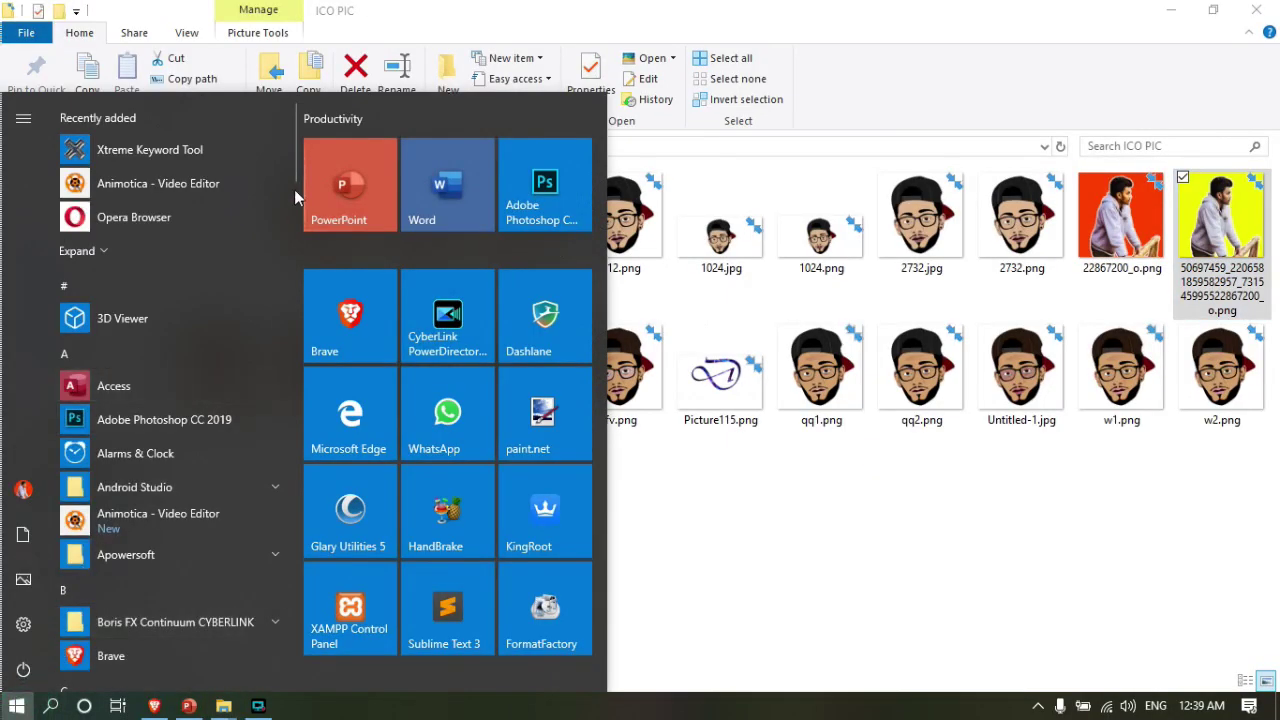
- Launch Picasa 3 from the Picasa 3 folder in the Start menu's app list
{"action": "scroll", "coordinate": [290, 207], "scroll_direction": "down", "scroll_amount": 10}
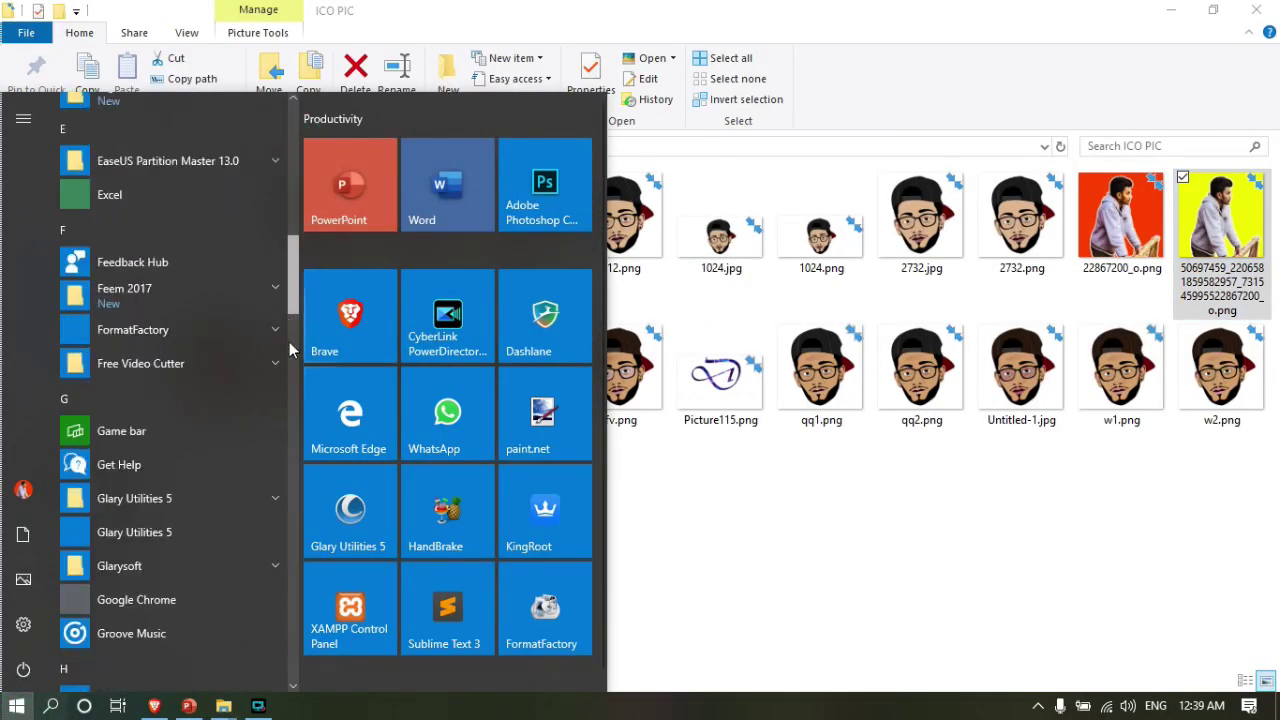
{"action": "scroll", "coordinate": [290, 350], "scroll_direction": "down", "scroll_amount": 12}
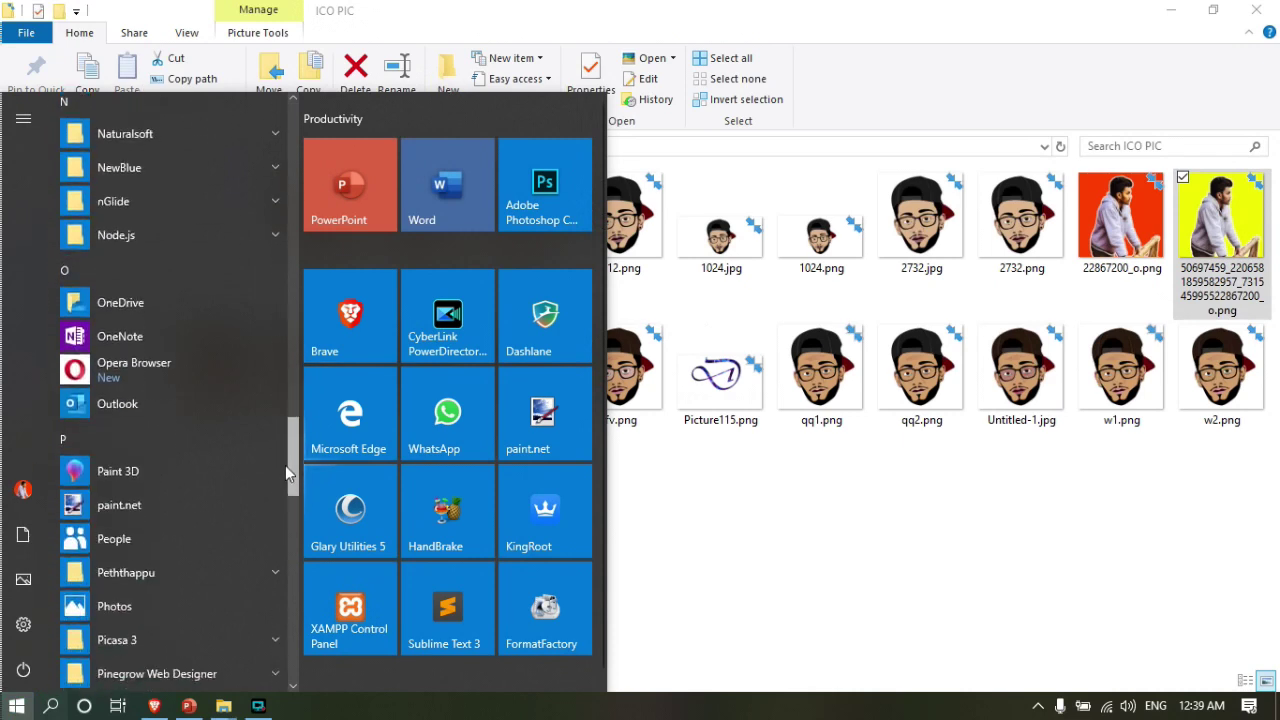
{"action": "left_click_drag", "start_coordinate": [285, 465], "coordinate": [285, 494]}
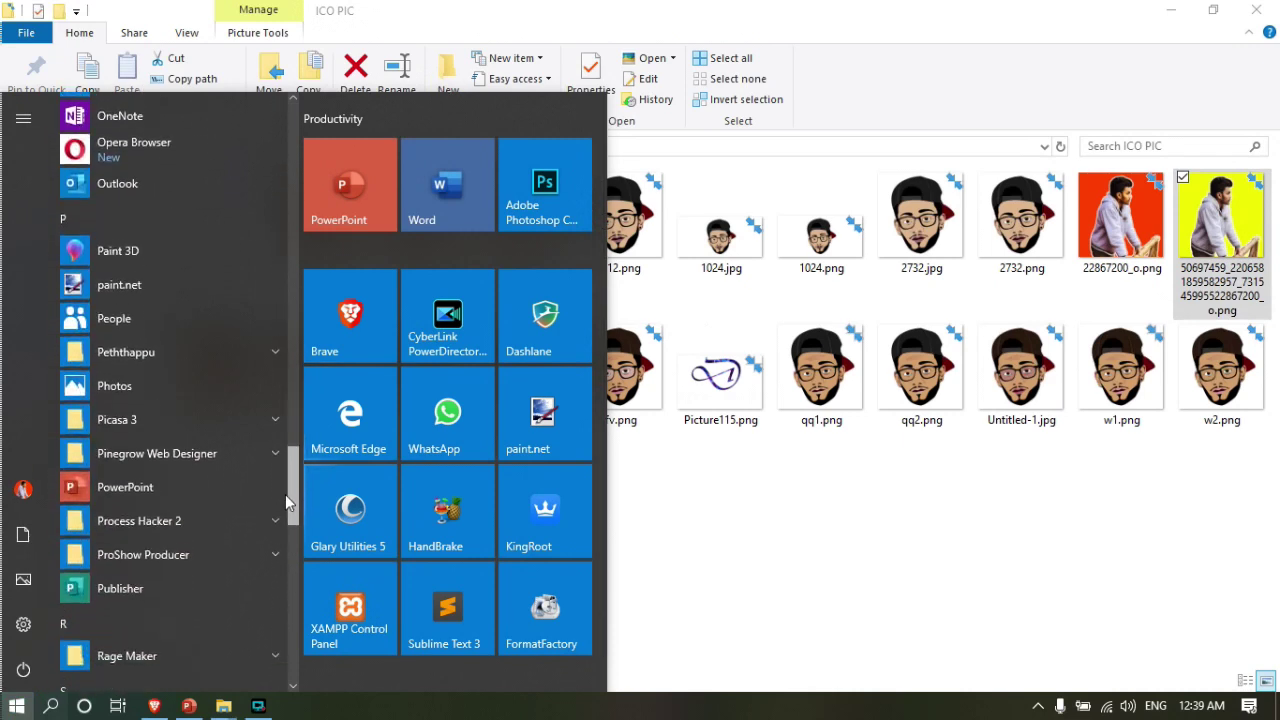
{"action": "left_click", "coordinate": [189, 423]}
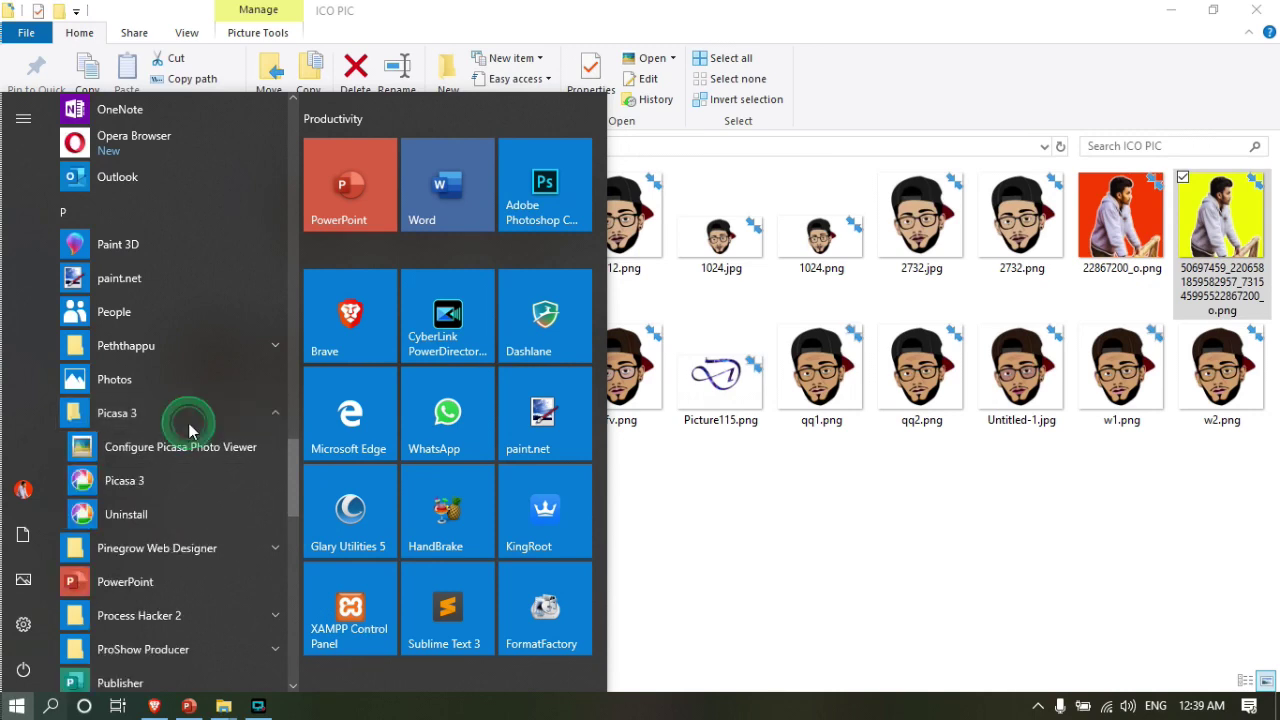
{"action": "left_click", "coordinate": [128, 482]}
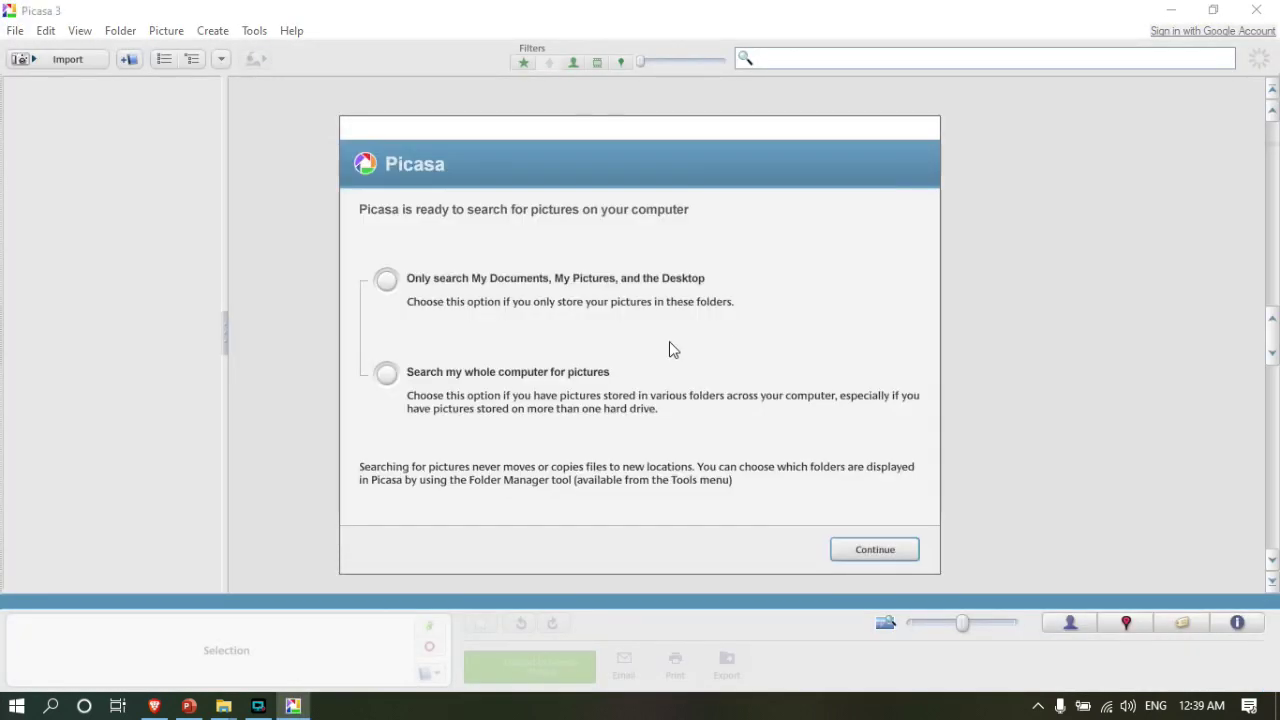
- Limit Picasa's picture search to Documents, Pictures and Desktop
{"action": "left_click_drag", "start_coordinate": [557, 131], "coordinate": [595, 102]}
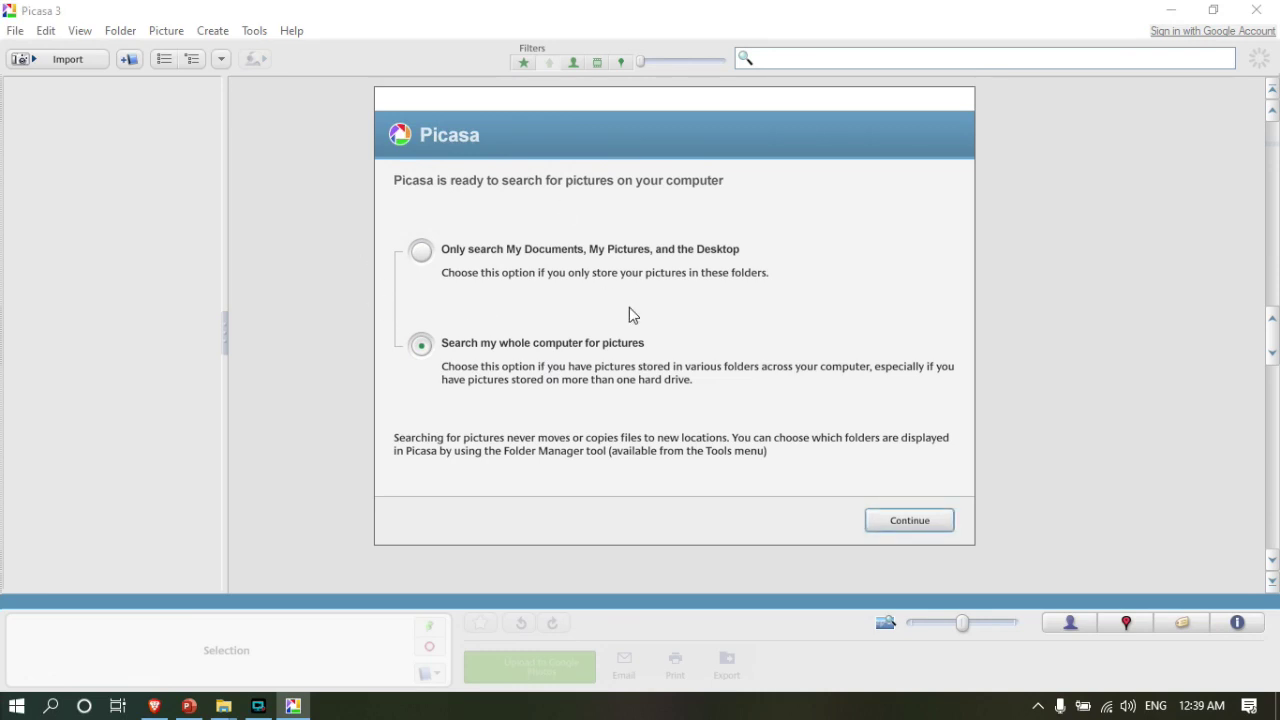
{"action": "left_click", "coordinate": [419, 256]}
{"action": "left_click", "coordinate": [925, 522]}
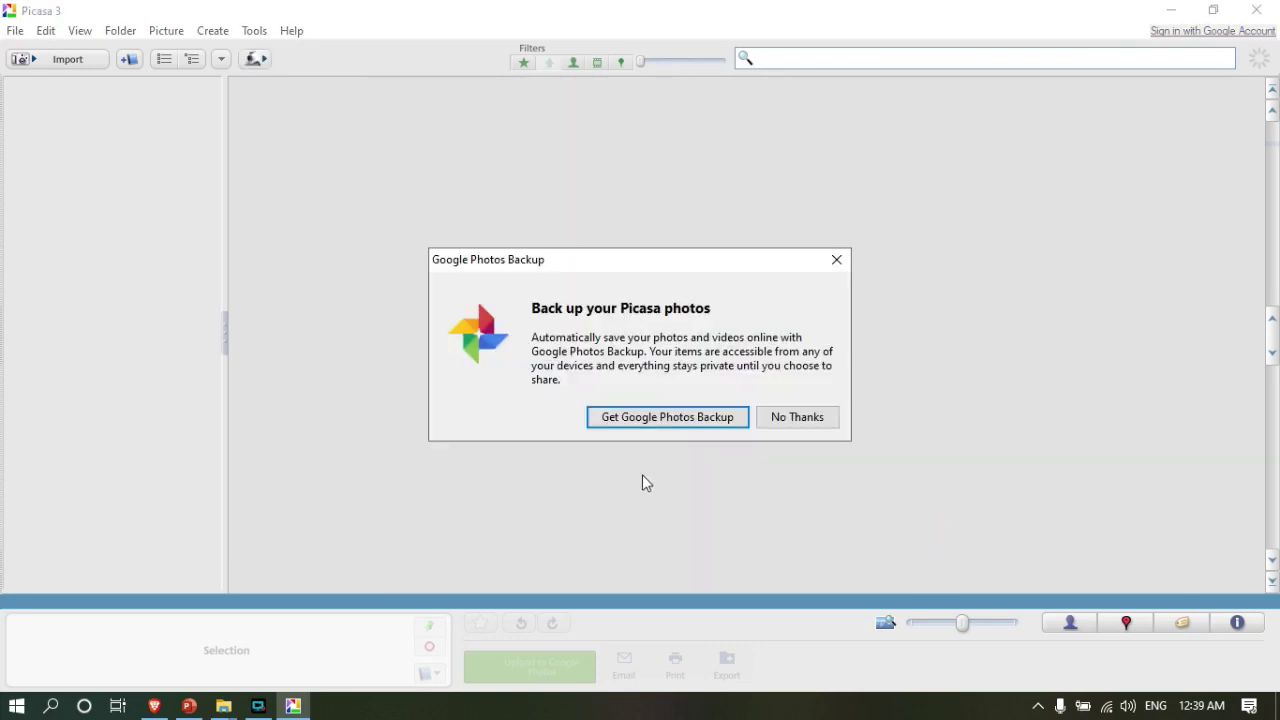
- Accept the photo viewer file type settings and decline the Google Photos backup offer
{"action": "left_click", "coordinate": [662, 424]}
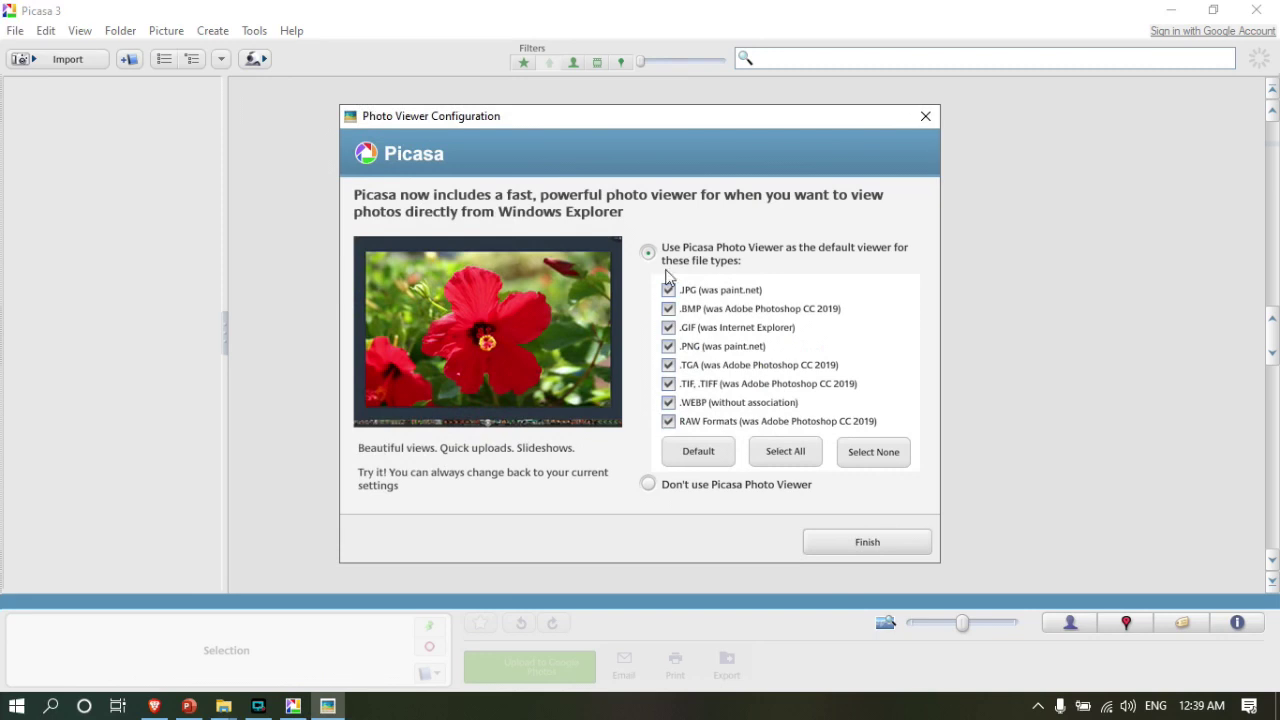
{"action": "left_click", "coordinate": [837, 540]}
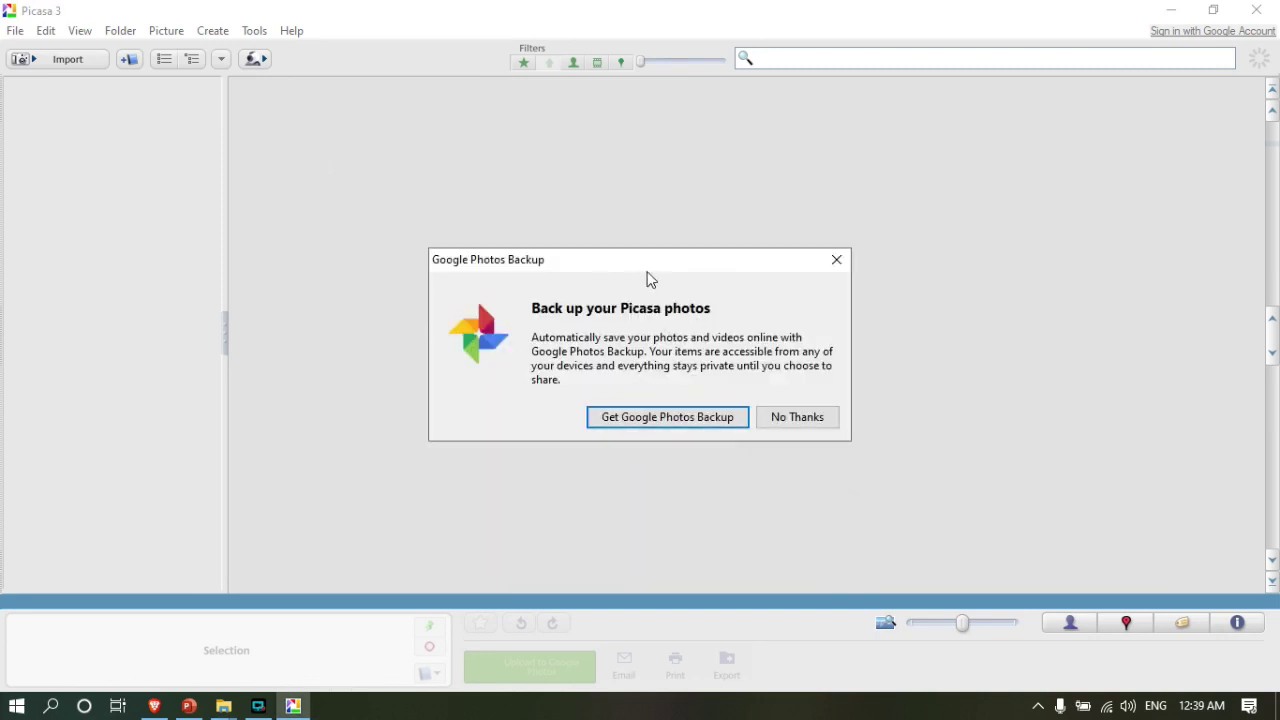
{"action": "mouse_move", "coordinate": [611, 263]}
{"action": "left_mouse_down"}
{"action": "mouse_move", "coordinate": [634, 266]}
{"action": "mouse_move", "coordinate": [626, 258]}
{"action": "left_mouse_up"}
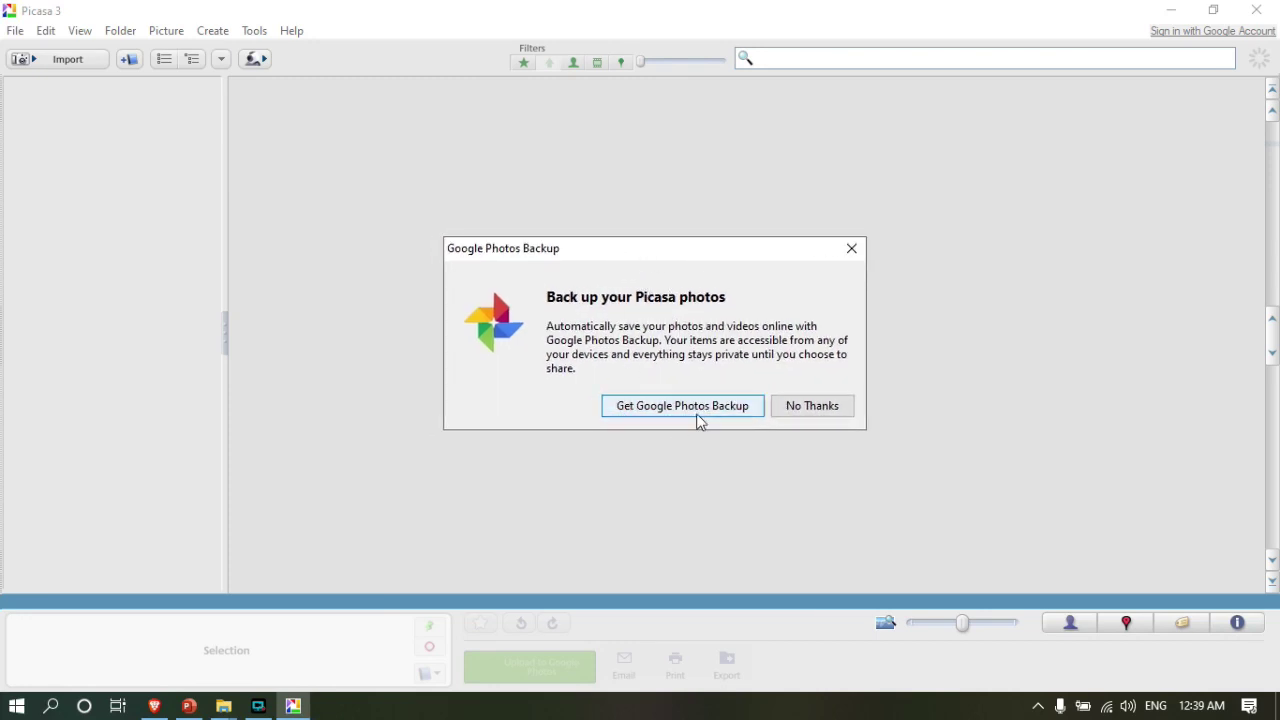
{"action": "left_click", "coordinate": [813, 406]}
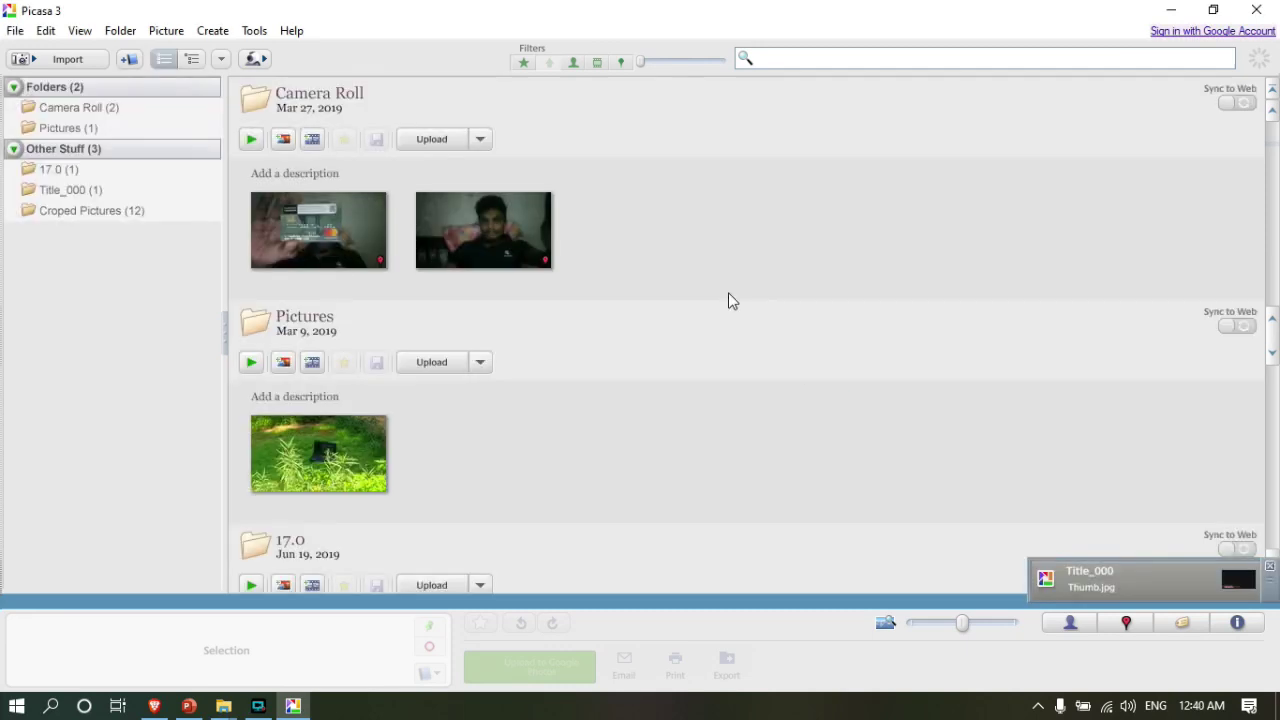
- Browse to the Modern-education-concept-with-flat-design folder and open its image in the editor
{"action": "scroll", "coordinate": [728, 296], "scroll_direction": "down", "scroll_amount": 4}
{"action": "scroll", "coordinate": [728, 296], "scroll_direction": "down", "scroll_amount": 2}
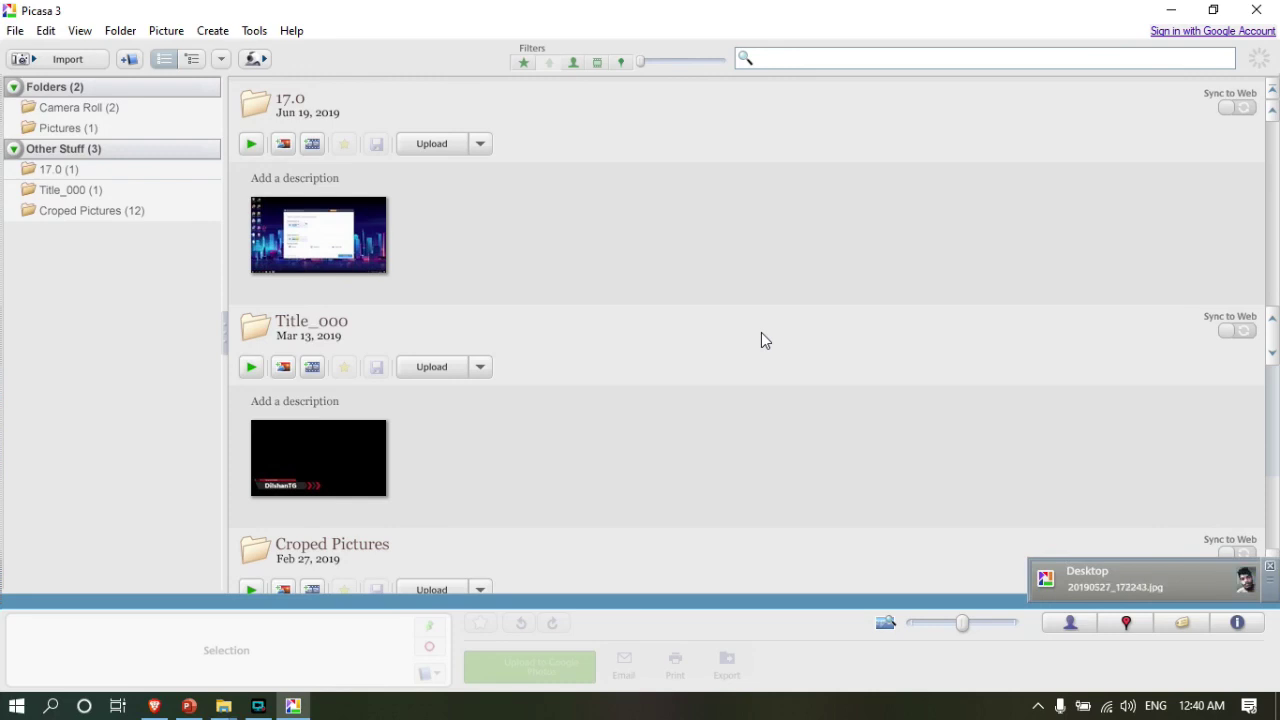
{"action": "scroll", "coordinate": [761, 340], "scroll_direction": "down", "scroll_amount": 4}
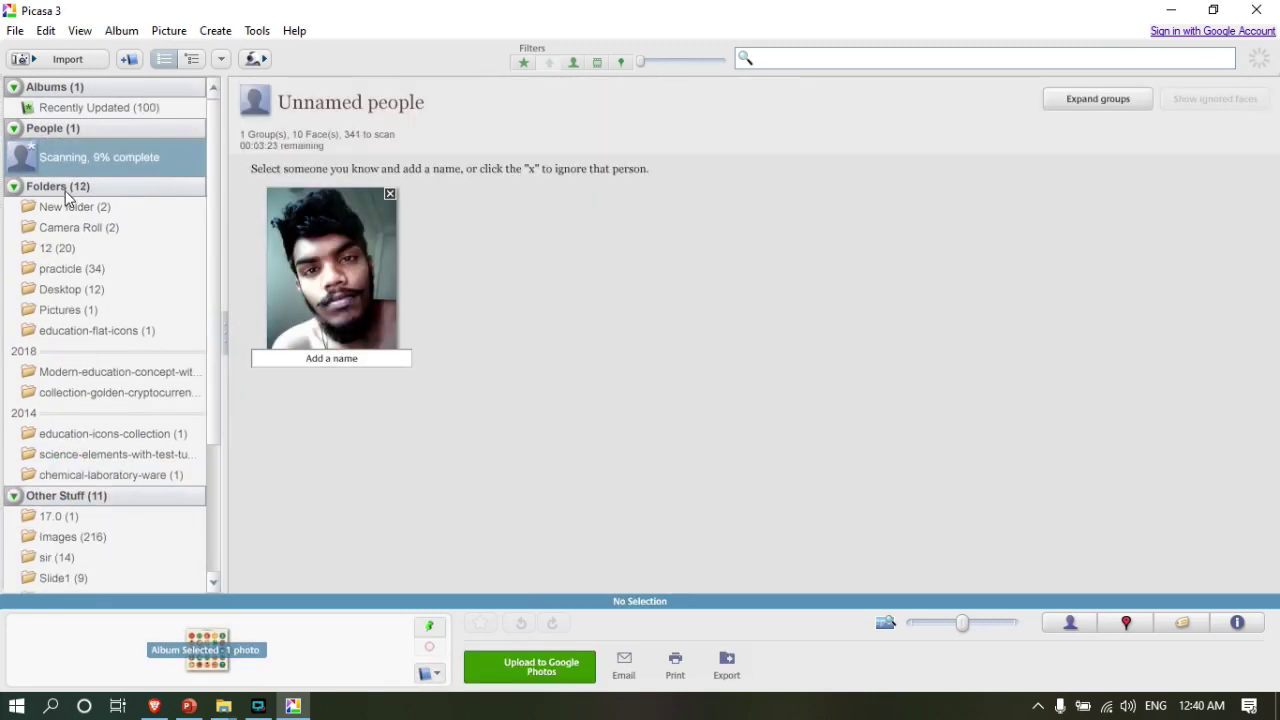
{"action": "left_click", "coordinate": [69, 206]}
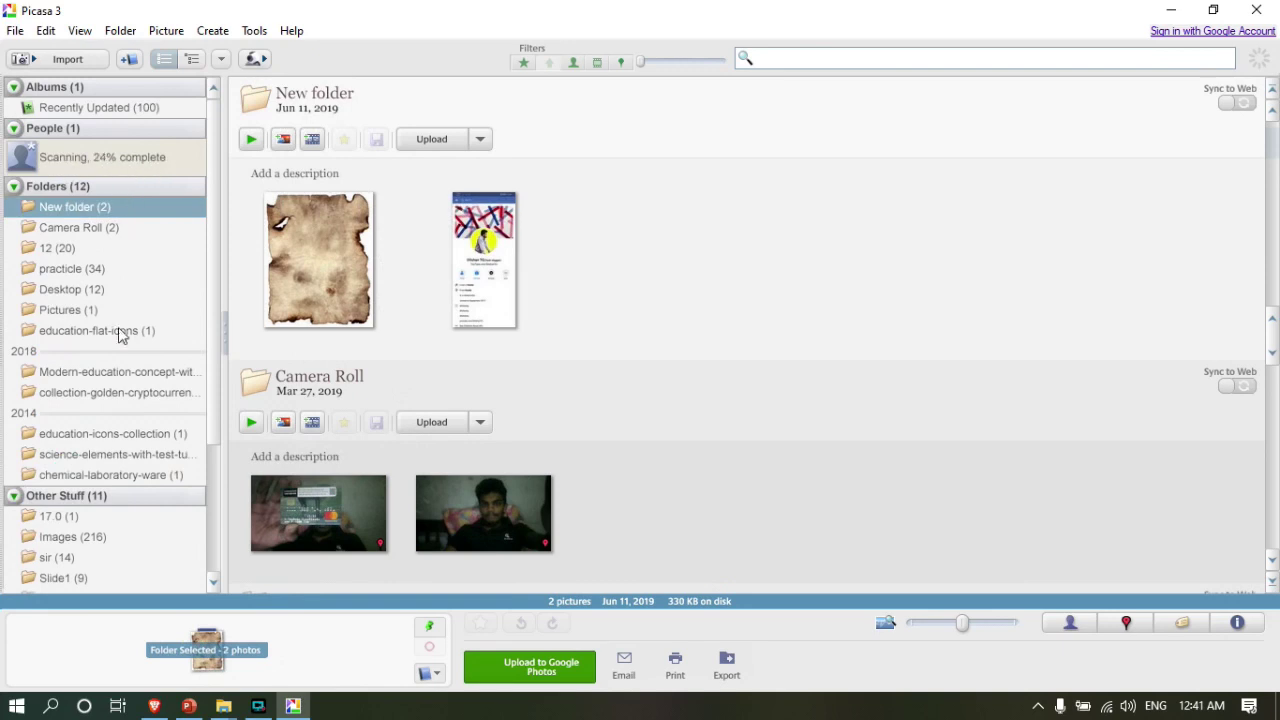
{"action": "left_click", "coordinate": [118, 377]}
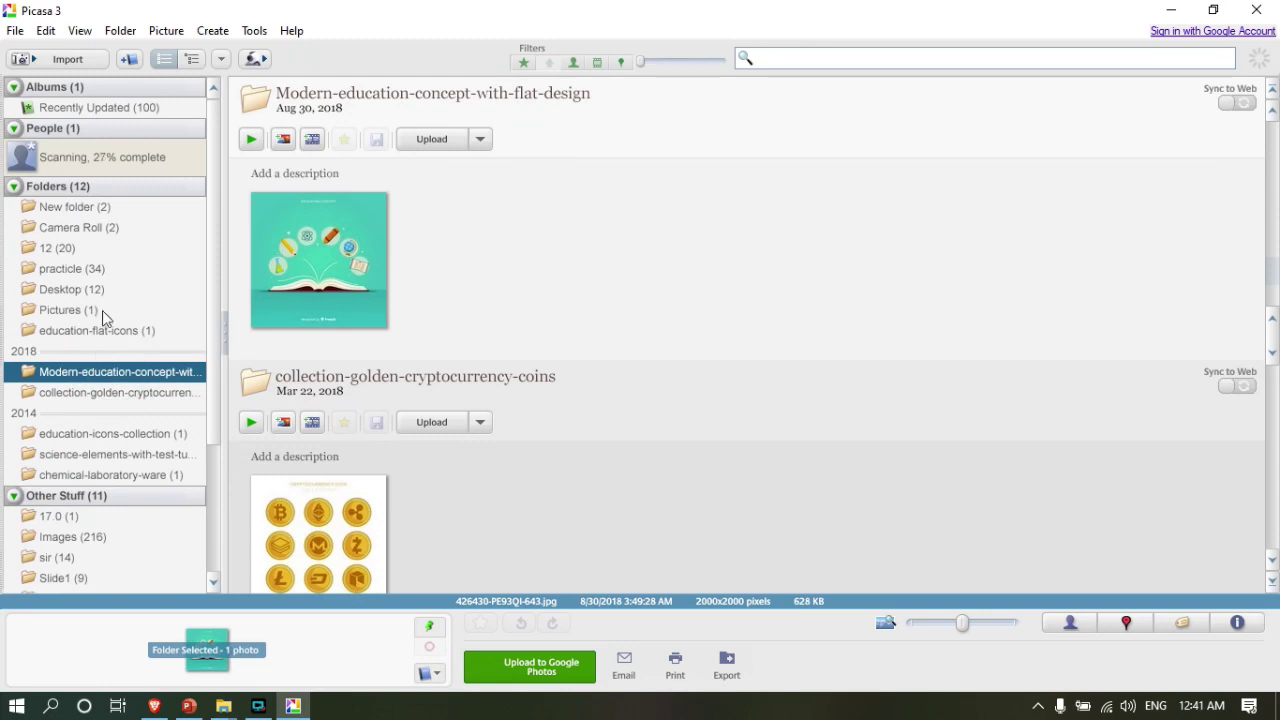
{"action": "left_click_drag", "start_coordinate": [219, 237], "coordinate": [216, 351]}
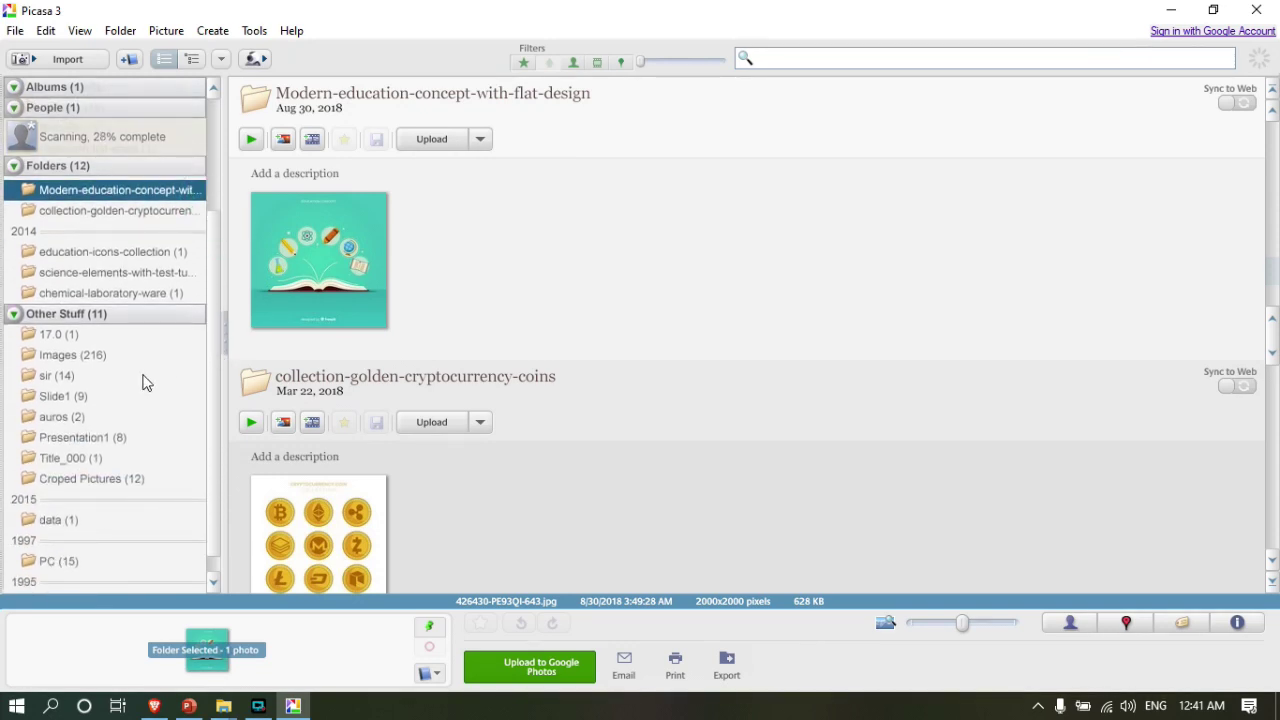
{"action": "double_click", "coordinate": [319, 240]}
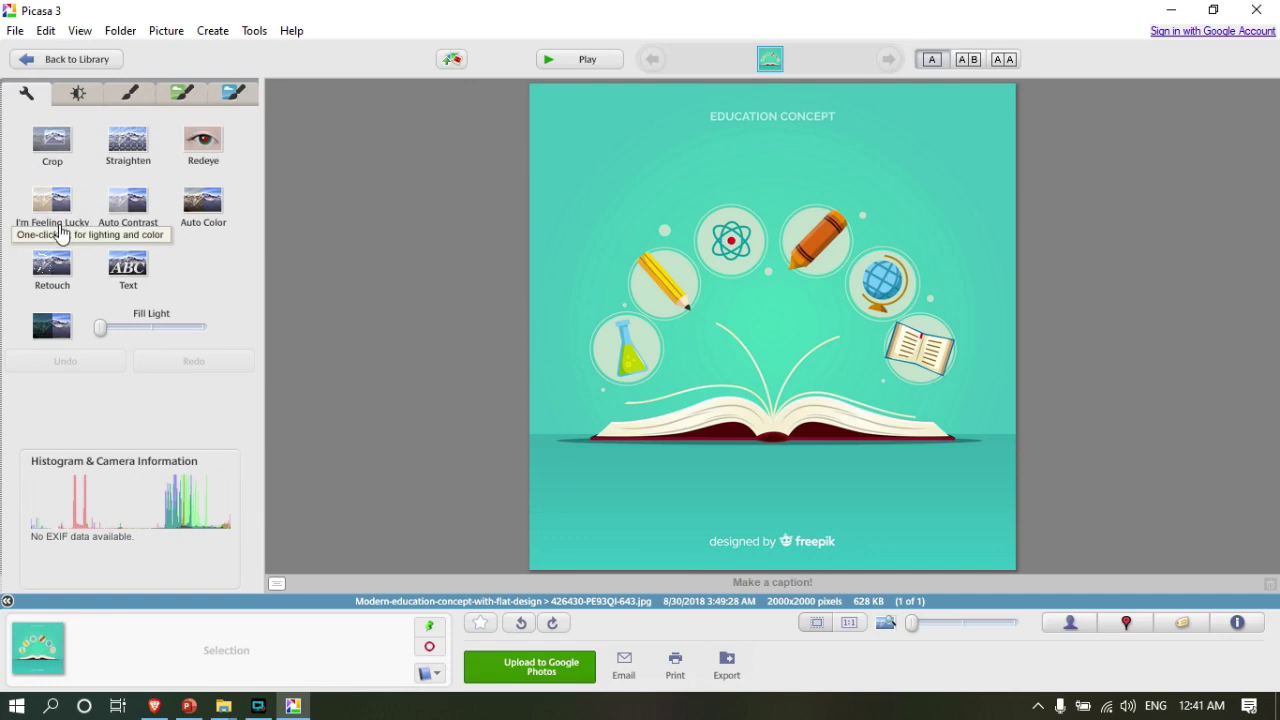
- Drag a manual crop rectangle on the education image, then enlarge and reposition it
{"action": "left_click", "coordinate": [49, 158]}
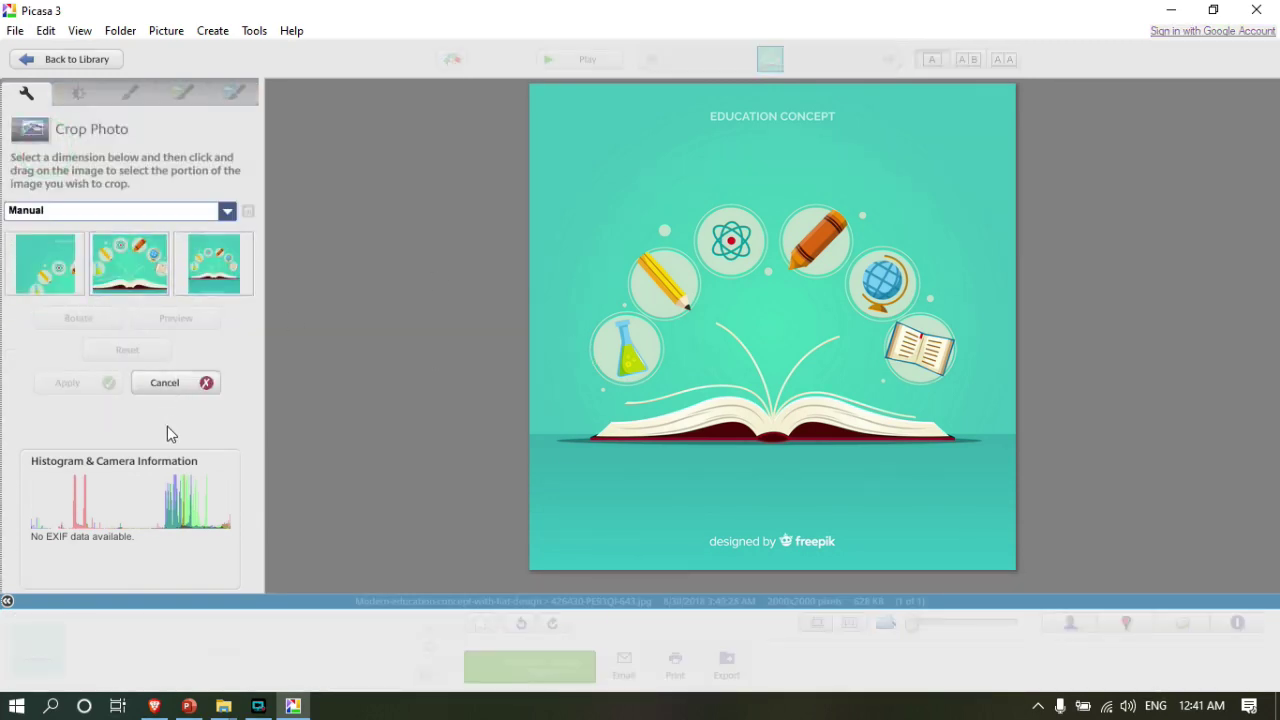
{"action": "left_click_drag", "start_coordinate": [594, 181], "coordinate": [994, 534]}
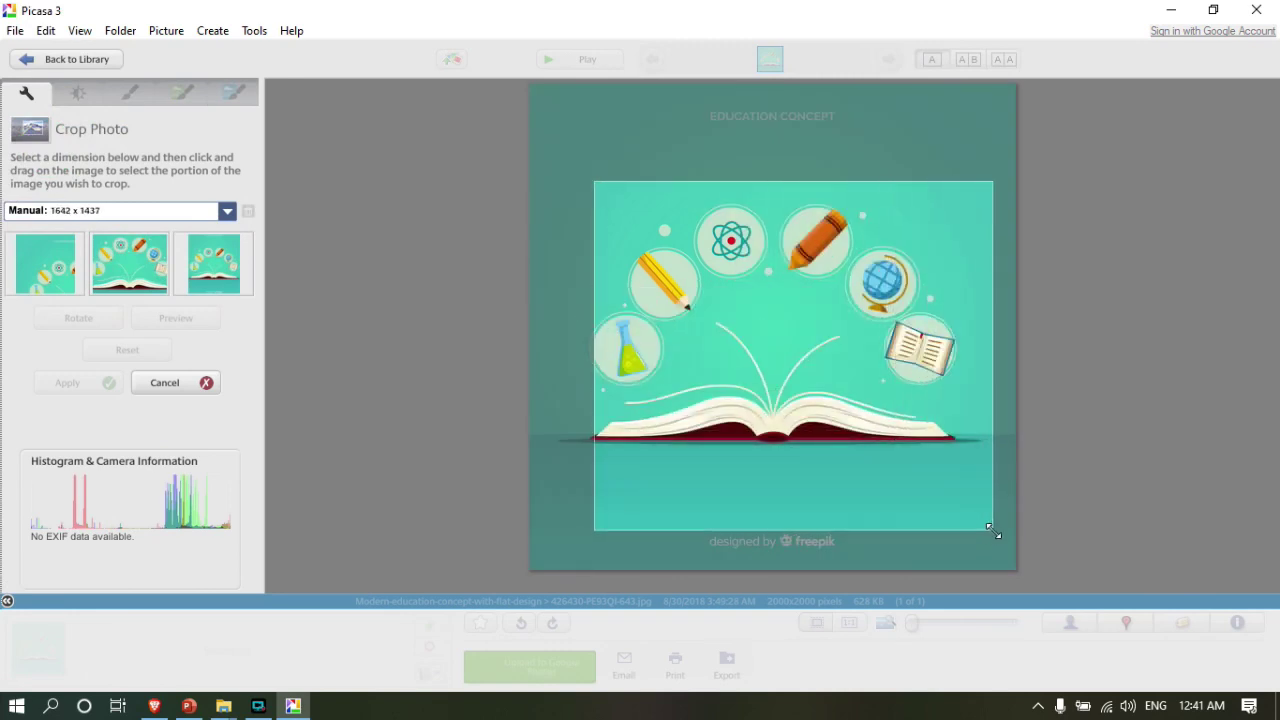
{"action": "left_click_drag", "start_coordinate": [849, 486], "coordinate": [822, 464]}
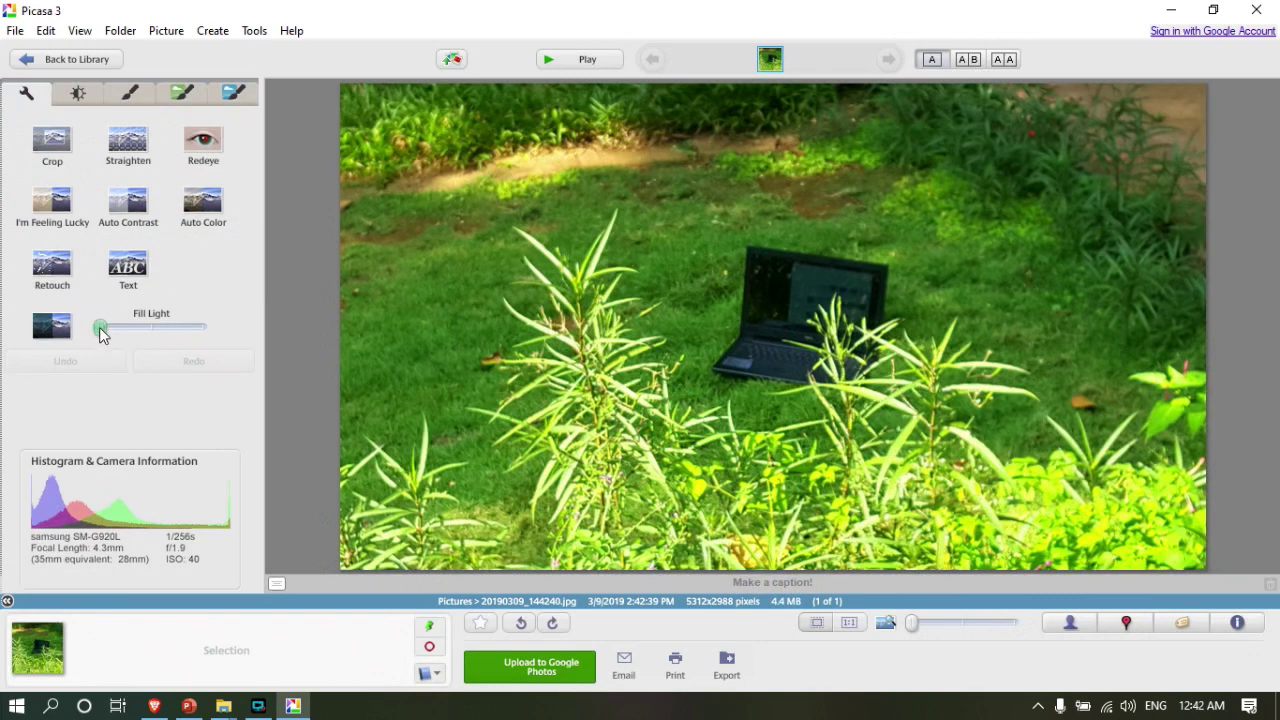
- Brighten the grass photo slightly with Fill Light and add a text caption at the lower left
{"action": "mouse_move", "coordinate": [104, 328]}
{"action": "left_mouse_down"}
{"action": "mouse_move", "coordinate": [163, 330]}
{"action": "mouse_move", "coordinate": [107, 327]}
{"action": "left_mouse_up"}
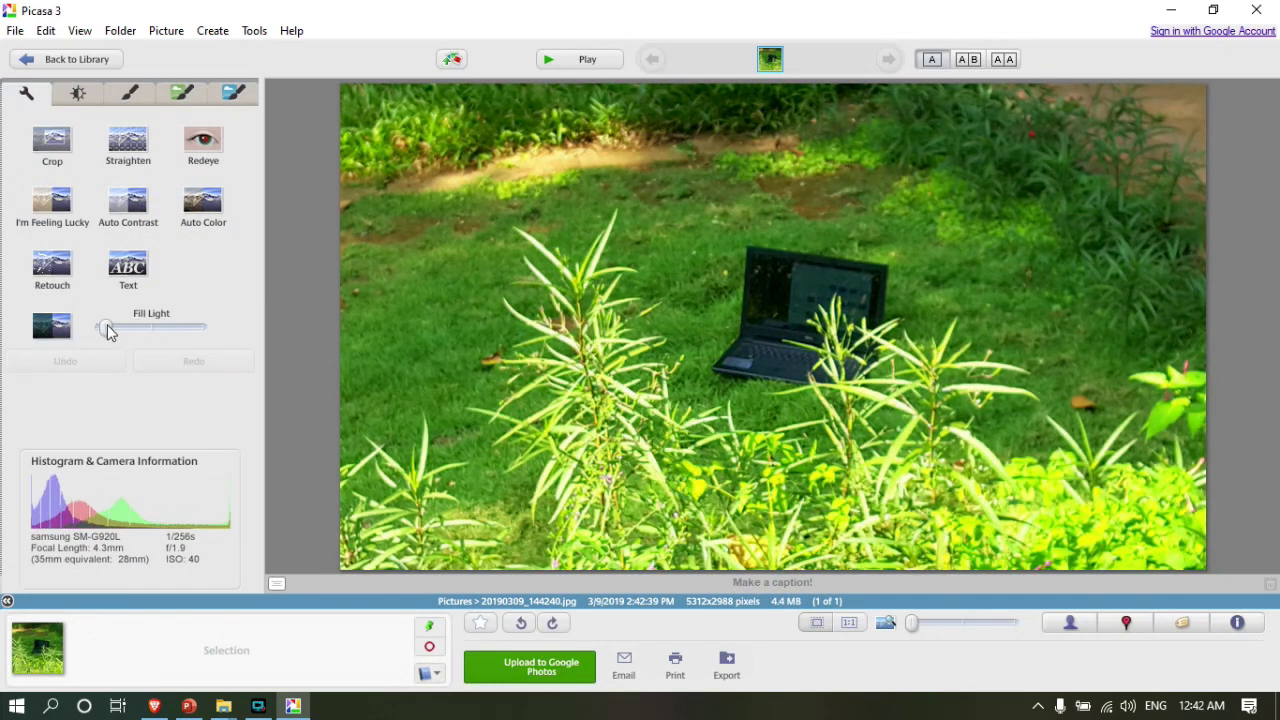
{"action": "left_click", "coordinate": [132, 272]}
{"action": "left_click", "coordinate": [741, 339]}
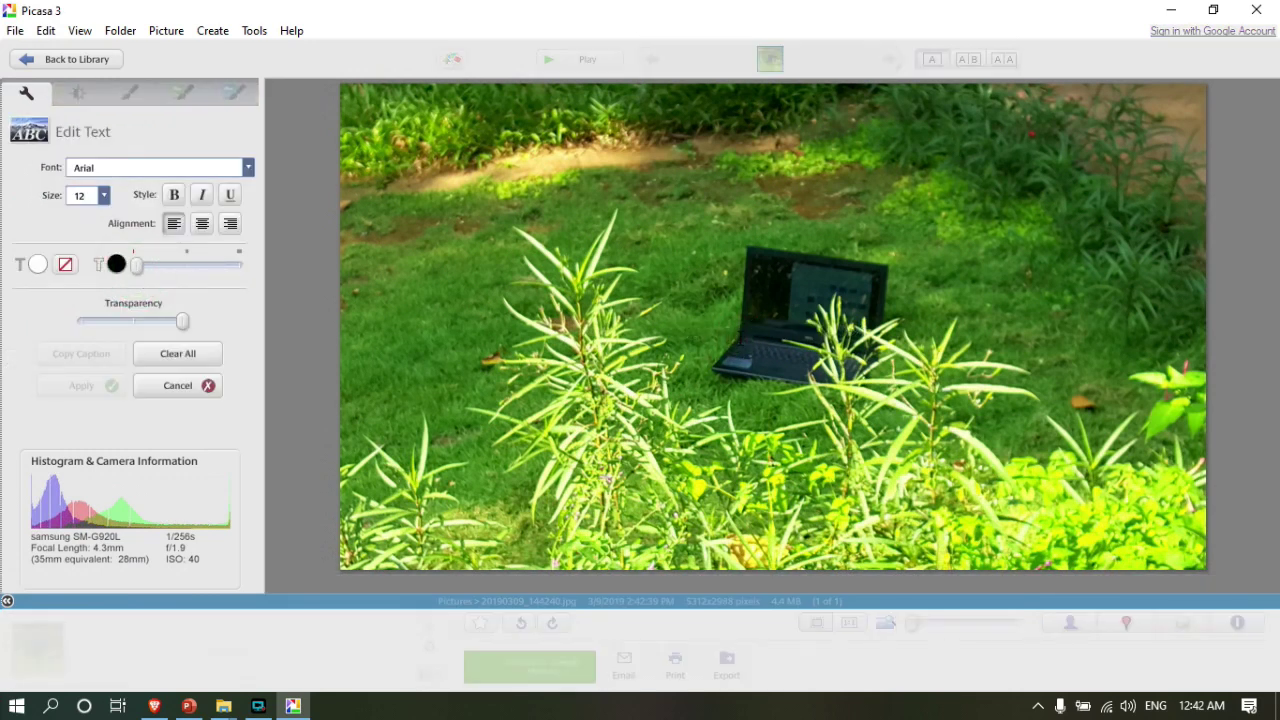
{"action": "type", "text": "Dilshan TC"}
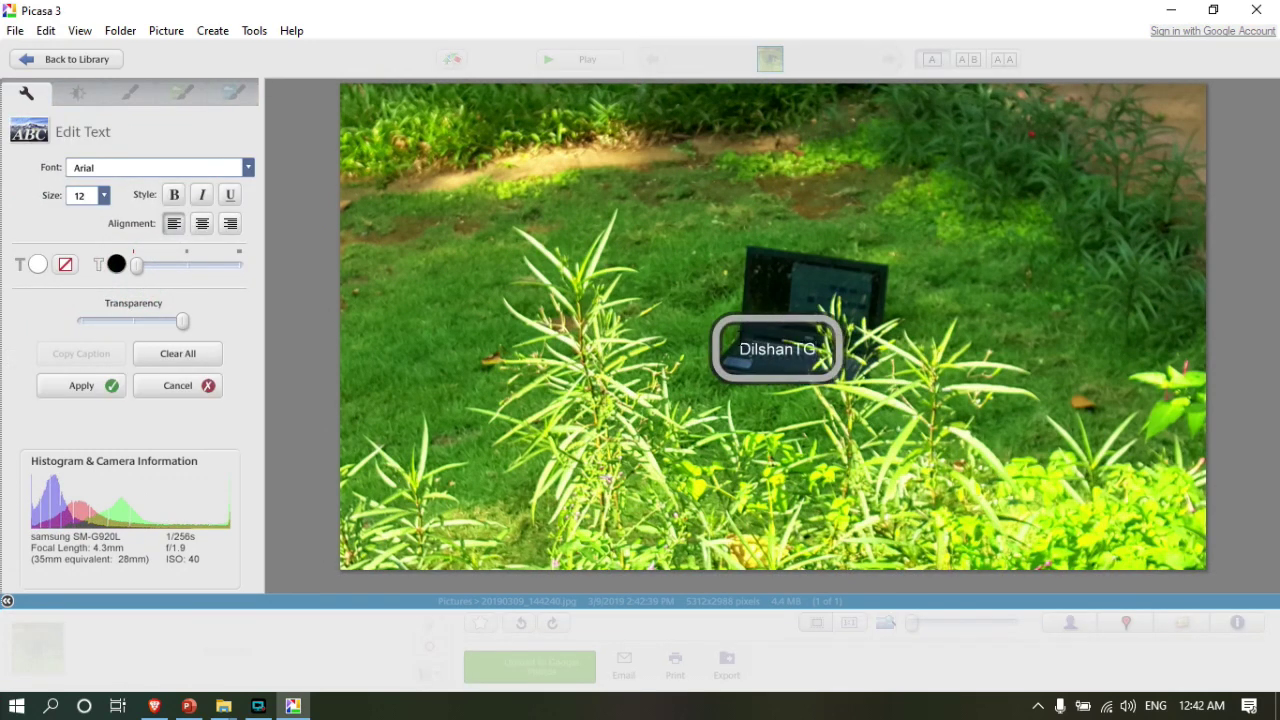
{"action": "left_click_drag", "start_coordinate": [756, 378], "coordinate": [403, 527]}
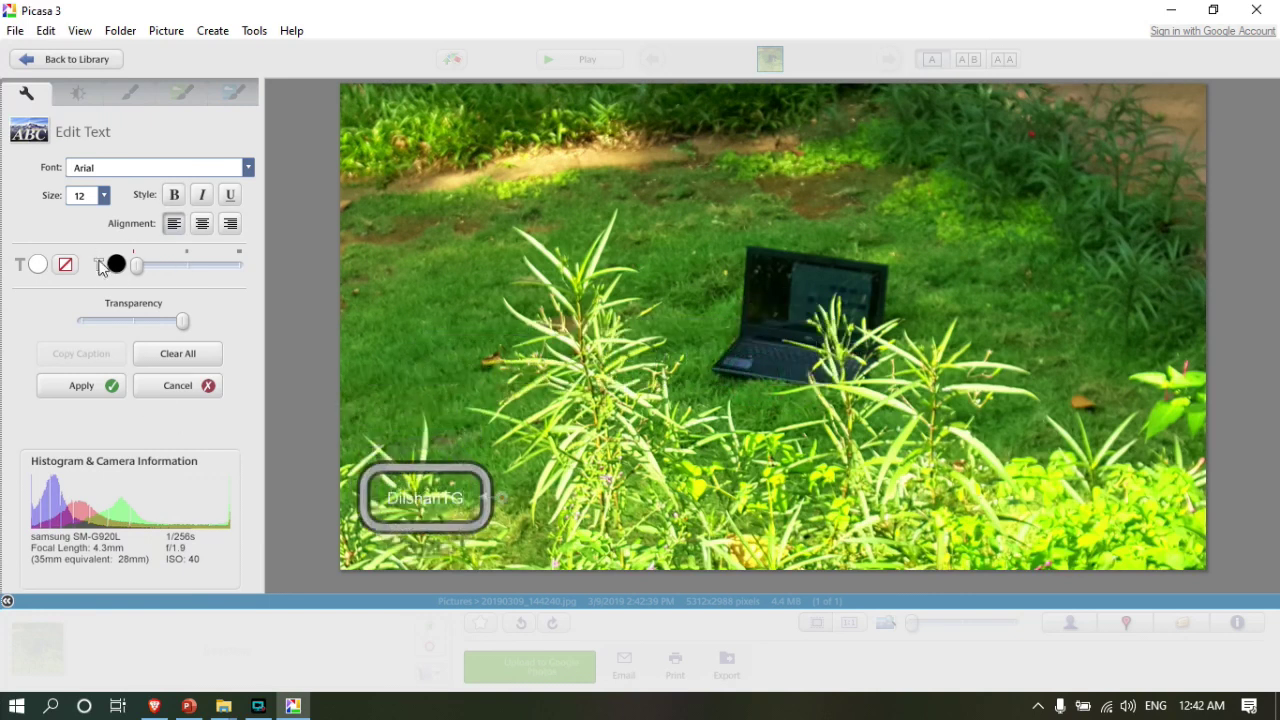
- Make the caption white at size 84 along the bottom, then discard the edits and return to the library
{"action": "mouse_move", "coordinate": [137, 272]}
{"action": "left_mouse_down"}
{"action": "mouse_move", "coordinate": [215, 282]}
{"action": "mouse_move", "coordinate": [175, 280]}
{"action": "mouse_move", "coordinate": [138, 250]}
{"action": "left_mouse_up"}
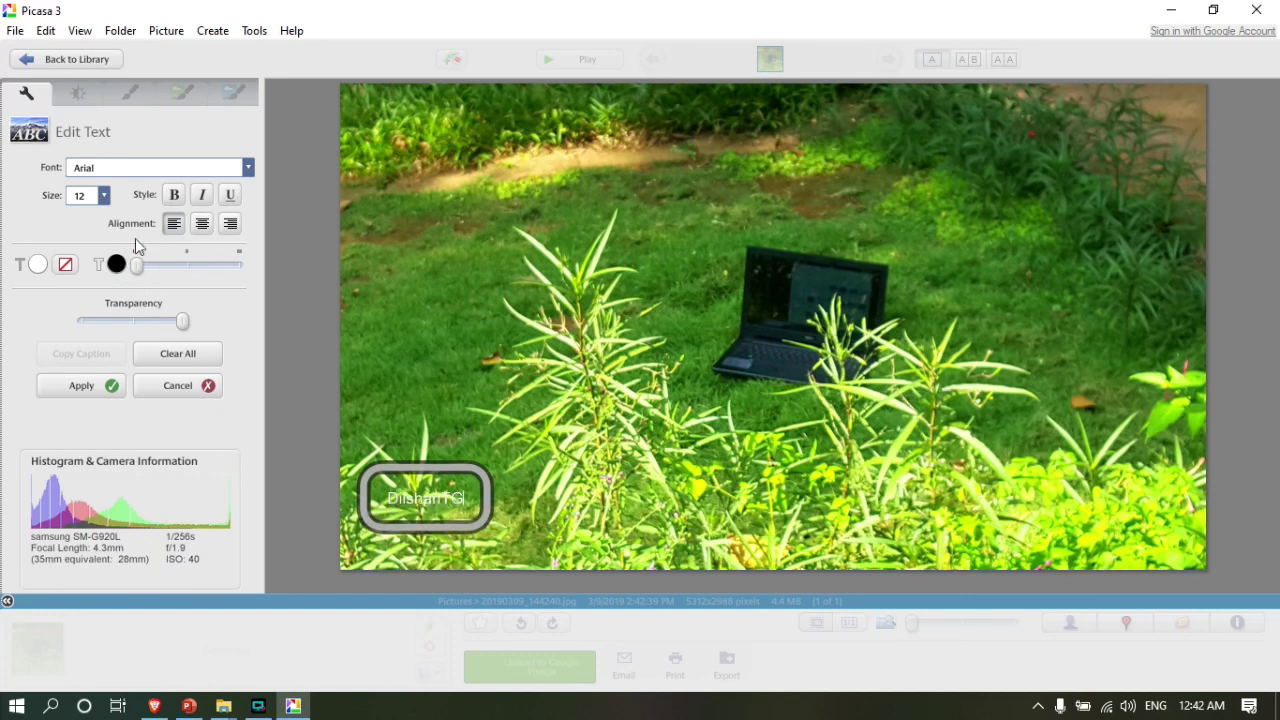
{"action": "left_click", "coordinate": [104, 195]}
{"action": "scroll", "coordinate": [105, 290], "scroll_direction": "down", "scroll_amount": 4}
{"action": "scroll", "coordinate": [105, 285], "scroll_direction": "down", "scroll_amount": 3}
{"action": "left_click", "coordinate": [86, 349]}
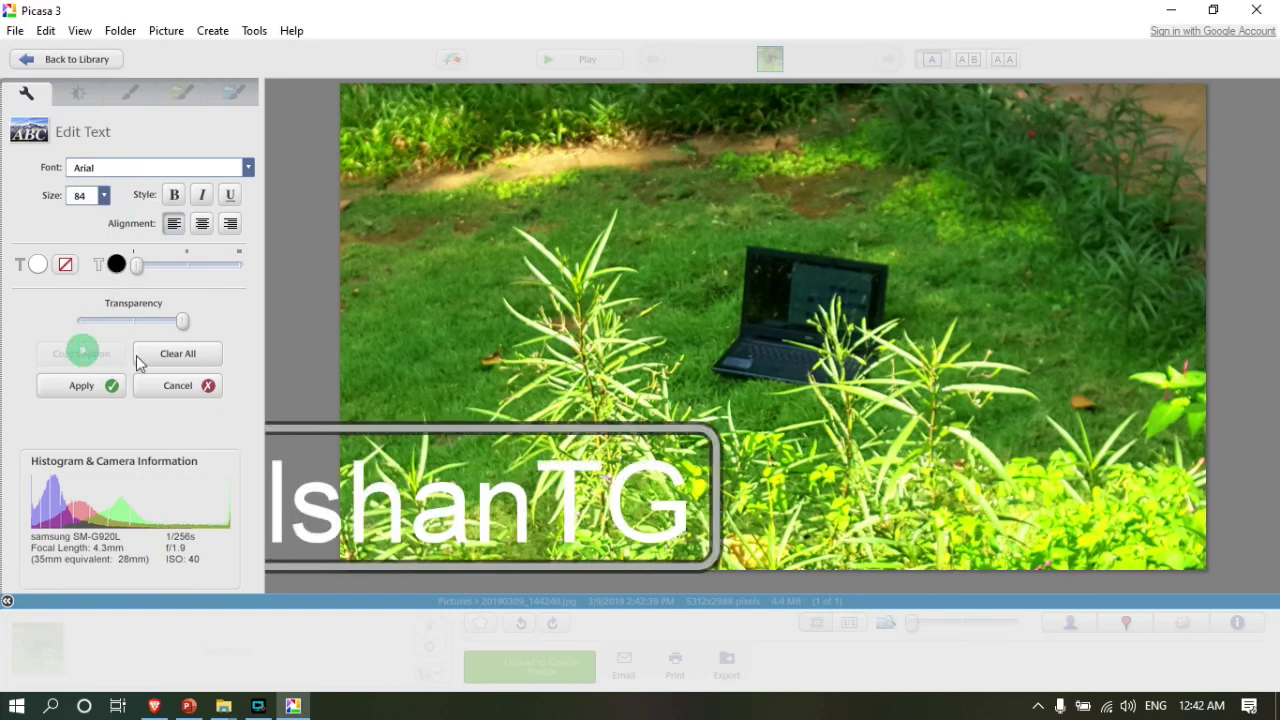
{"action": "left_click_drag", "start_coordinate": [366, 417], "coordinate": [590, 409]}
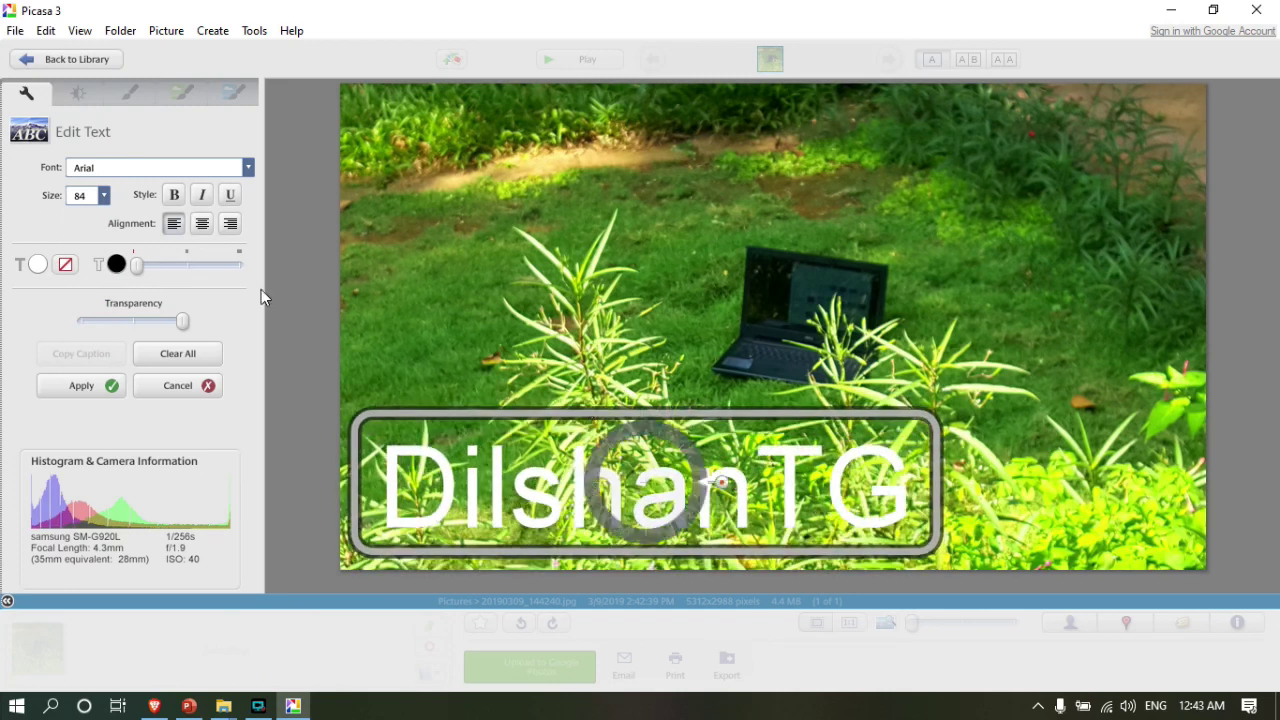
{"action": "left_click", "coordinate": [100, 61]}
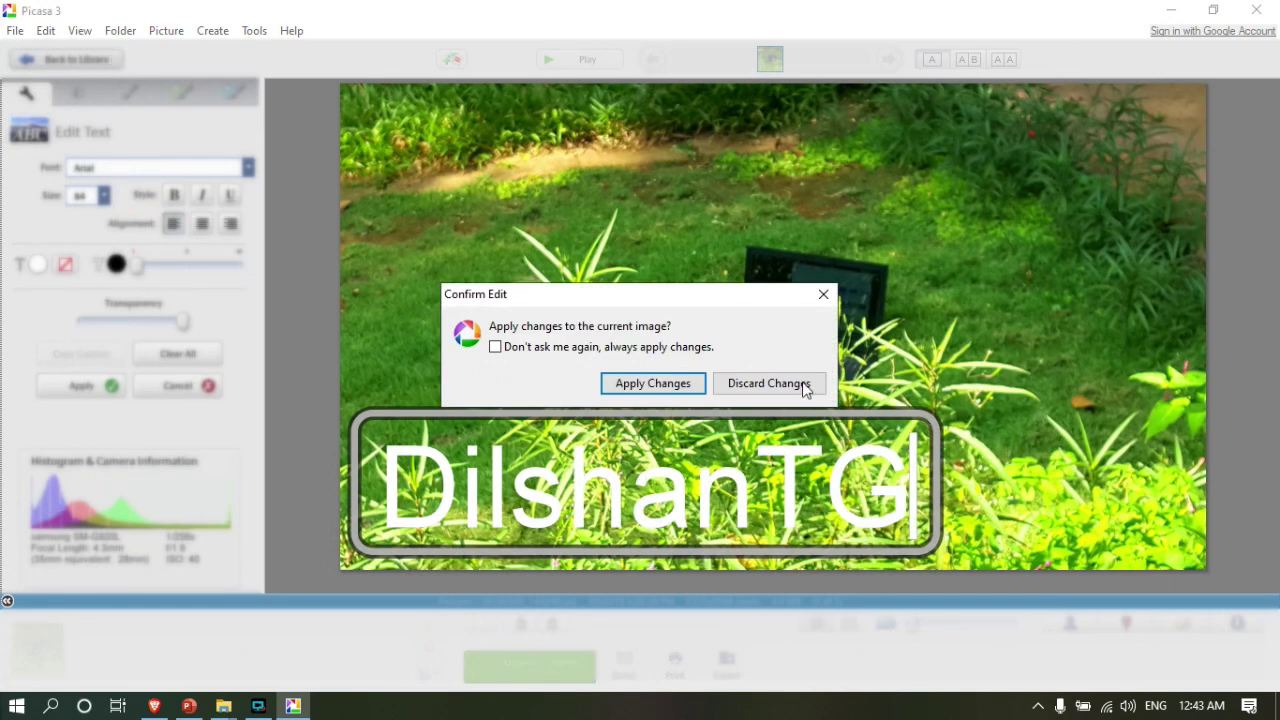
{"action": "left_click", "coordinate": [767, 384]}
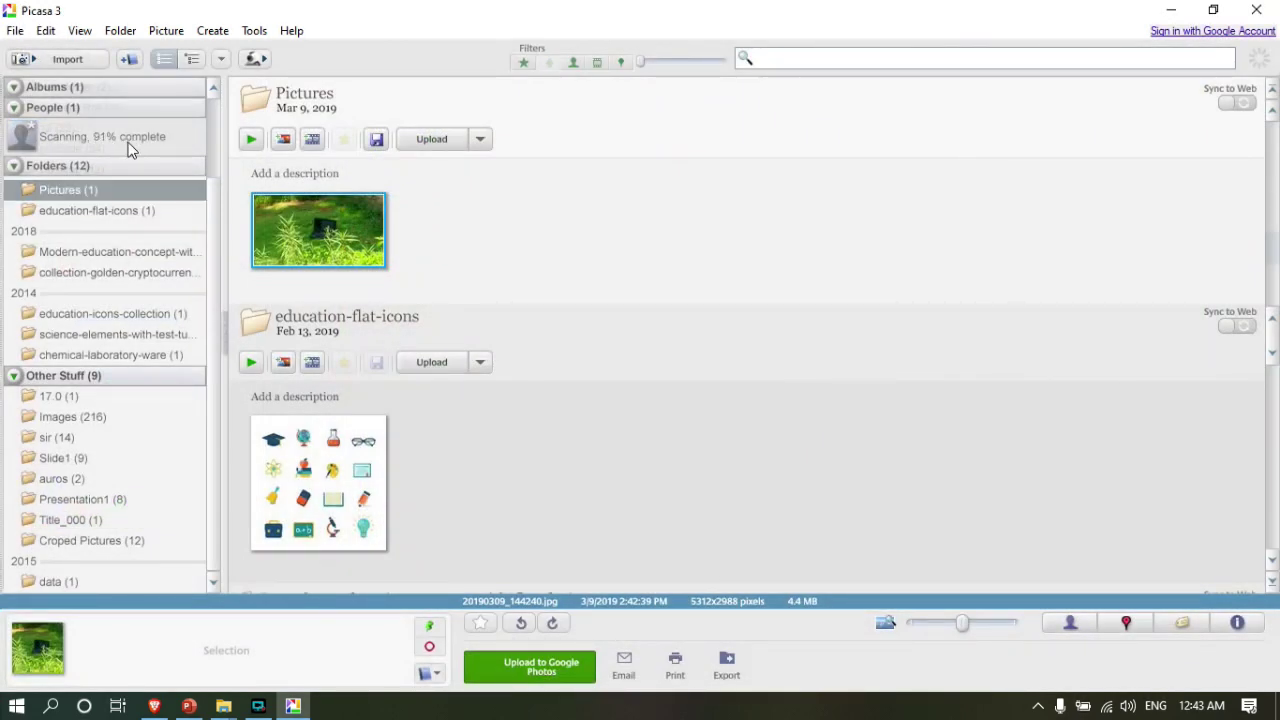
- Show the 4 unnamed face groups (106 faces) and begin naming the first person
{"action": "left_click", "coordinate": [109, 146]}
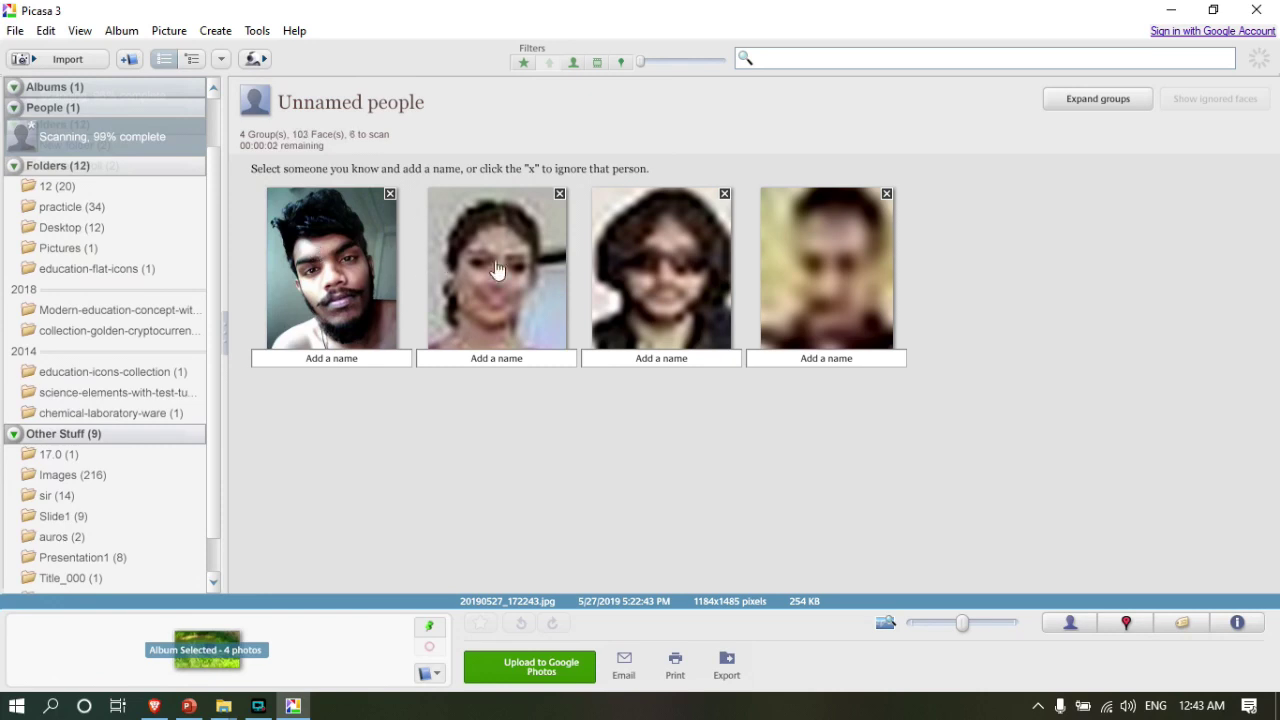
{"action": "left_click", "coordinate": [329, 362]}
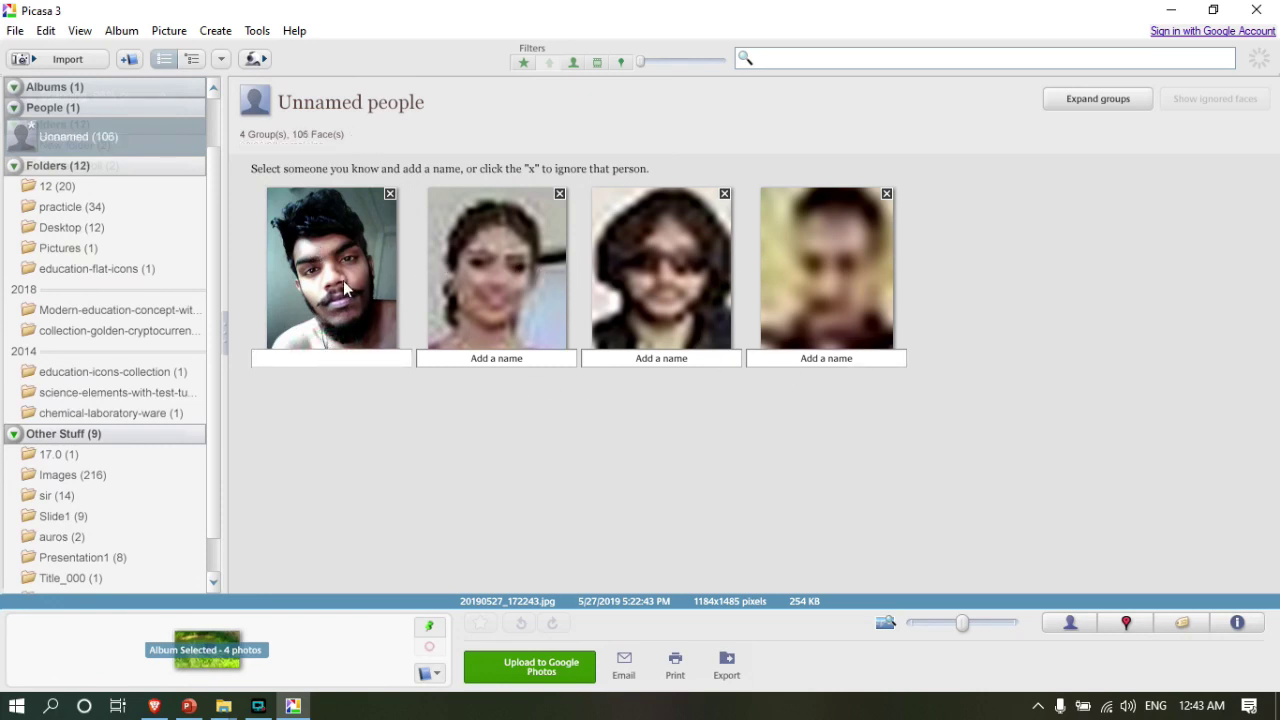